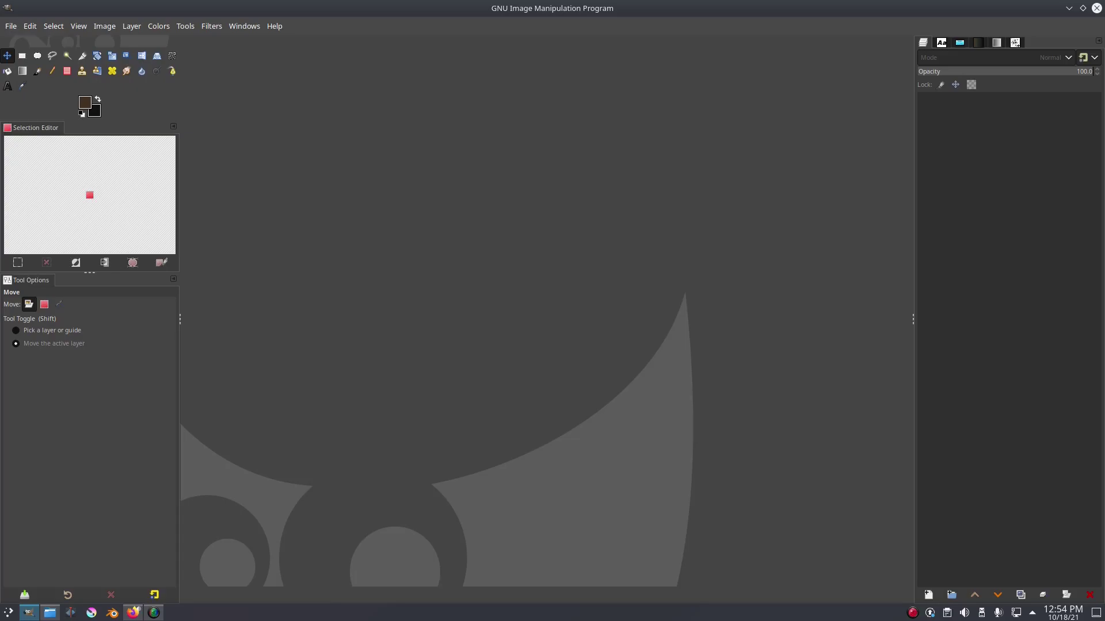
Create a new image 500 px wide and 500 px high
left_click(12, 26)
left_click(23, 43)
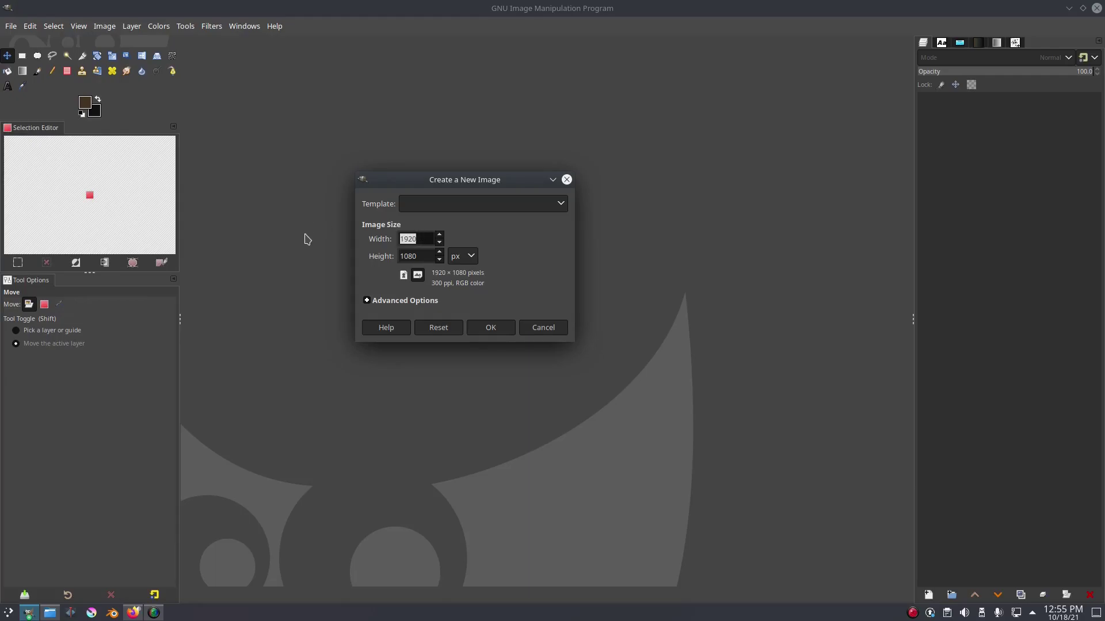
type("500")
key("Tab")
type("5")
left_click(497, 330)
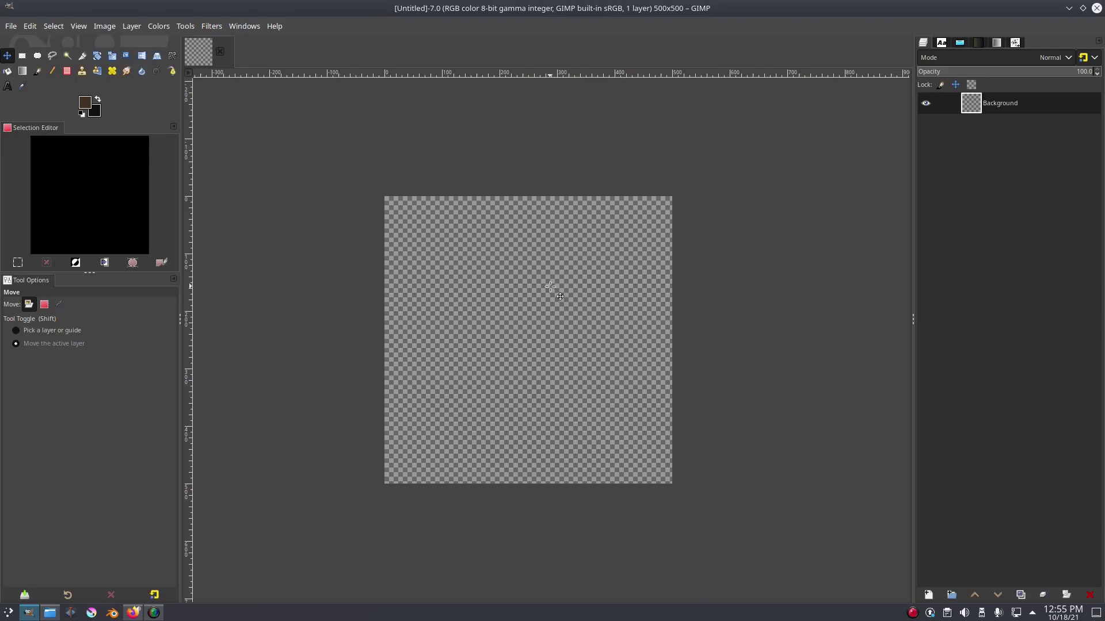
Select the Paintbrush tool and make white the foreground colour
scroll(599, 303, "up", 1, "ctrl")
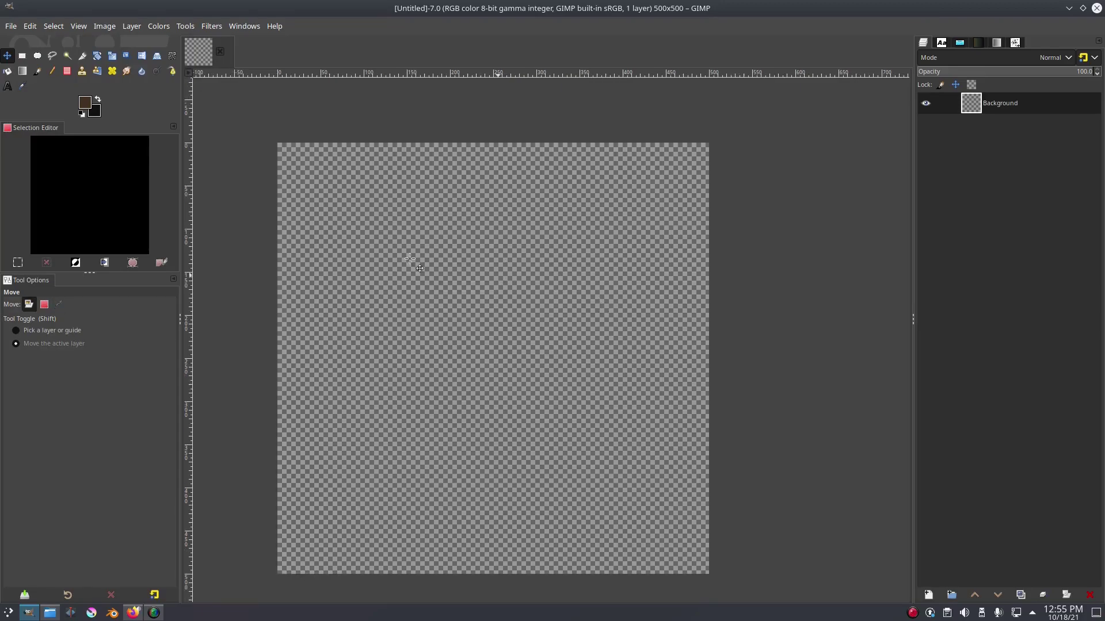
left_click(98, 100)
left_click(37, 71)
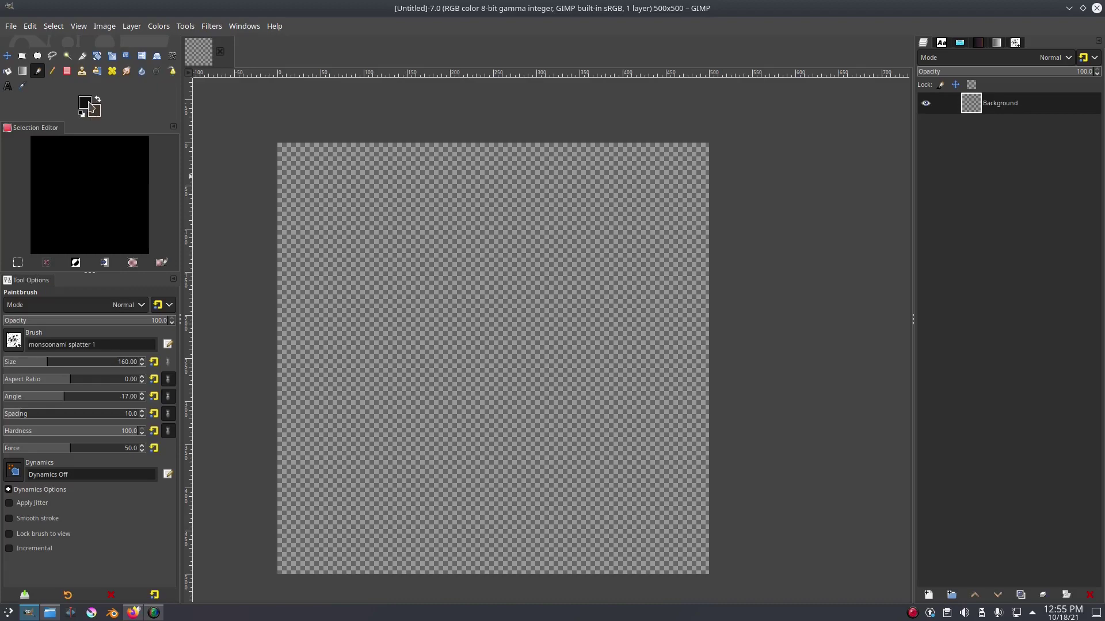
left_click(83, 113)
left_click(97, 100)
Choose the 2. Hardness 100 brush and set the brush size to 50
left_click(126, 364)
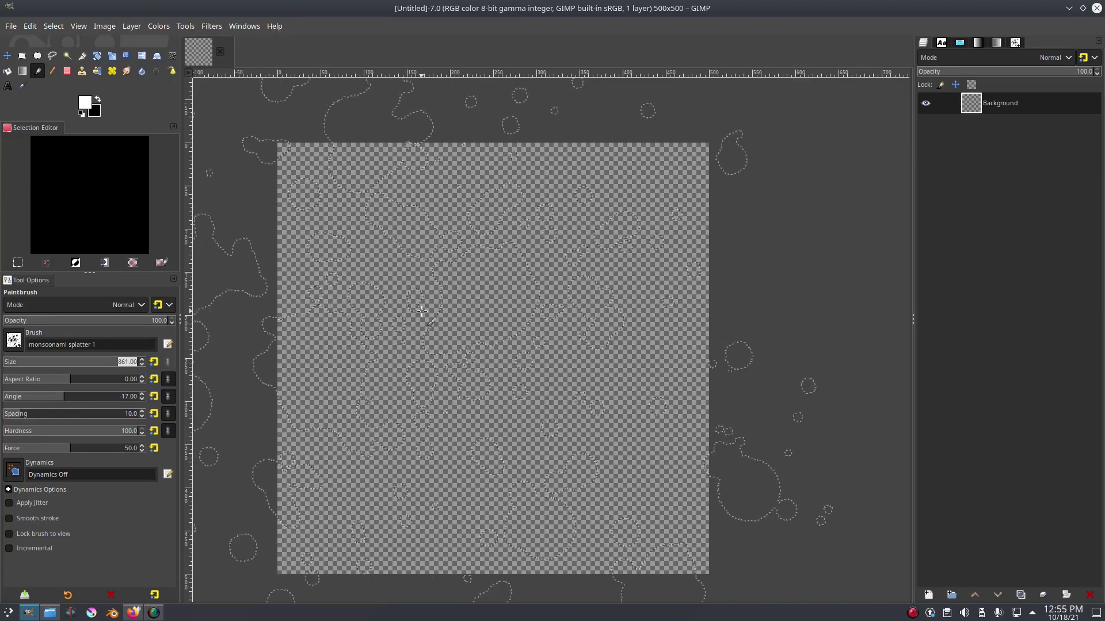
left_click(13, 340)
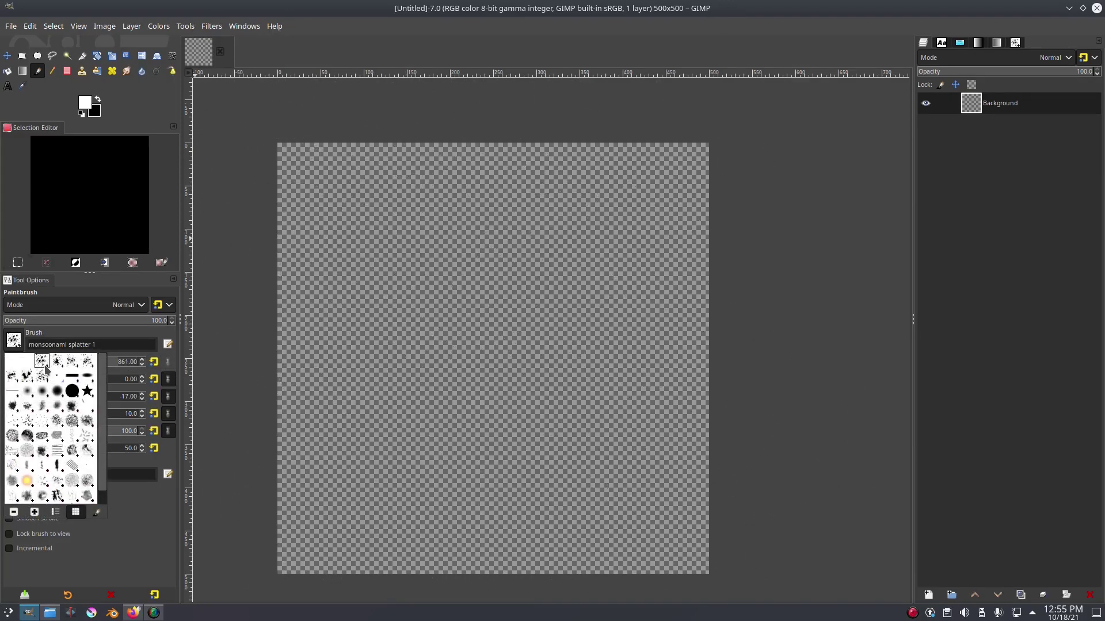
double_click(72, 391)
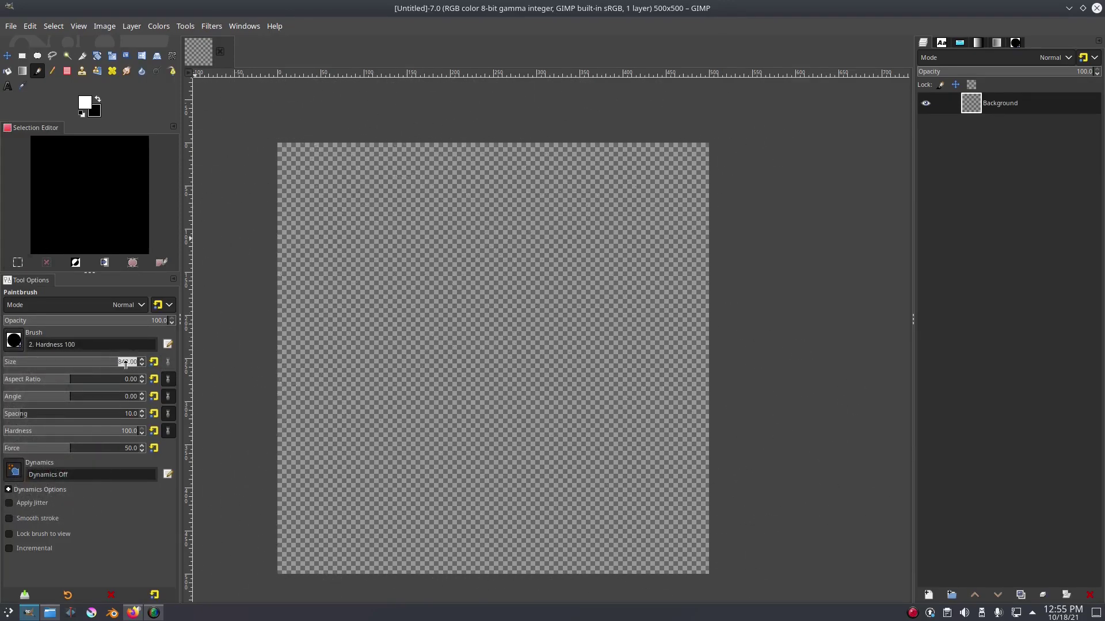
key("BackSpace")
type("10")
key("BackSpace")
key("BackSpace")
type("50")
key("Return")
left_click_drag(500, 282, 526, 275)
Rename the Background layer to frame 1
double_click(1020, 104)
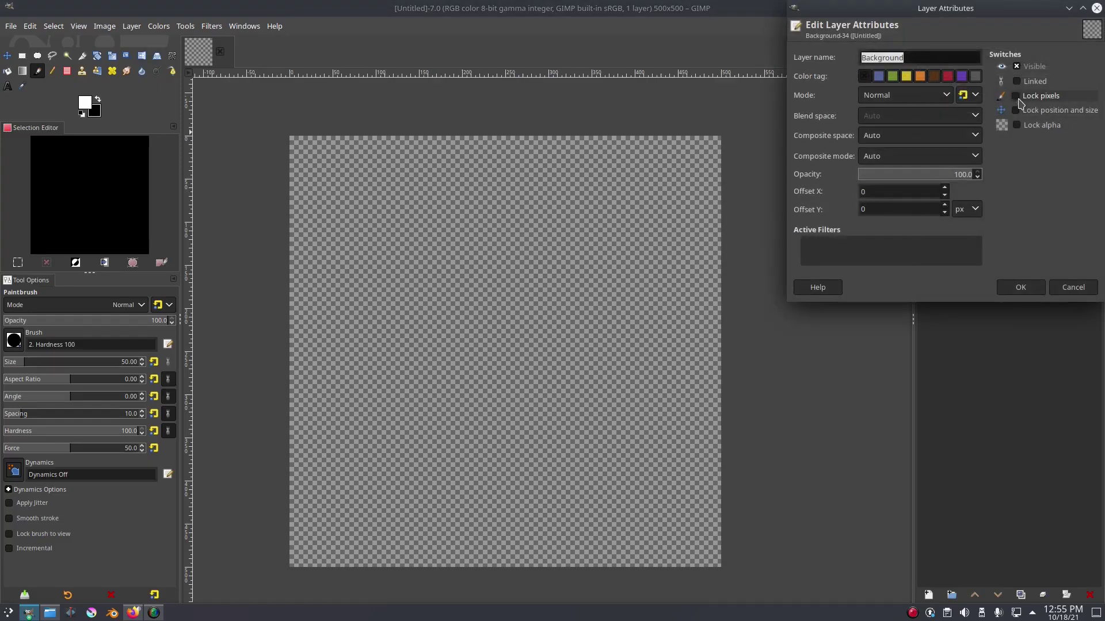
type("frame 1")
key("Return")
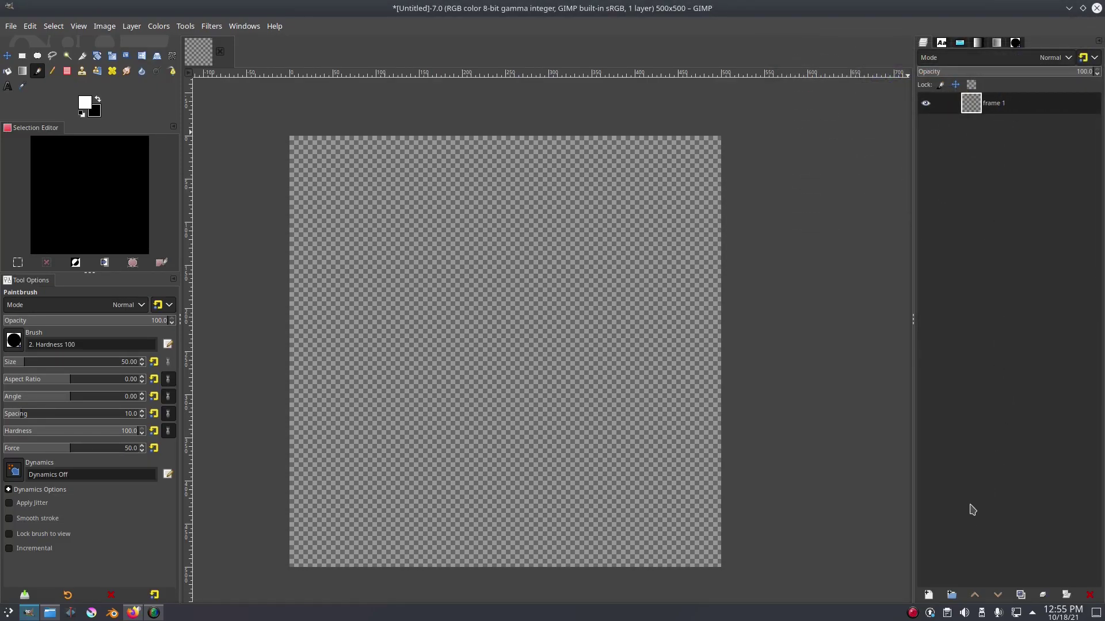
Add a layer named frame 2 and paint a white blob at the canvas bottom edge
left_click(930, 595)
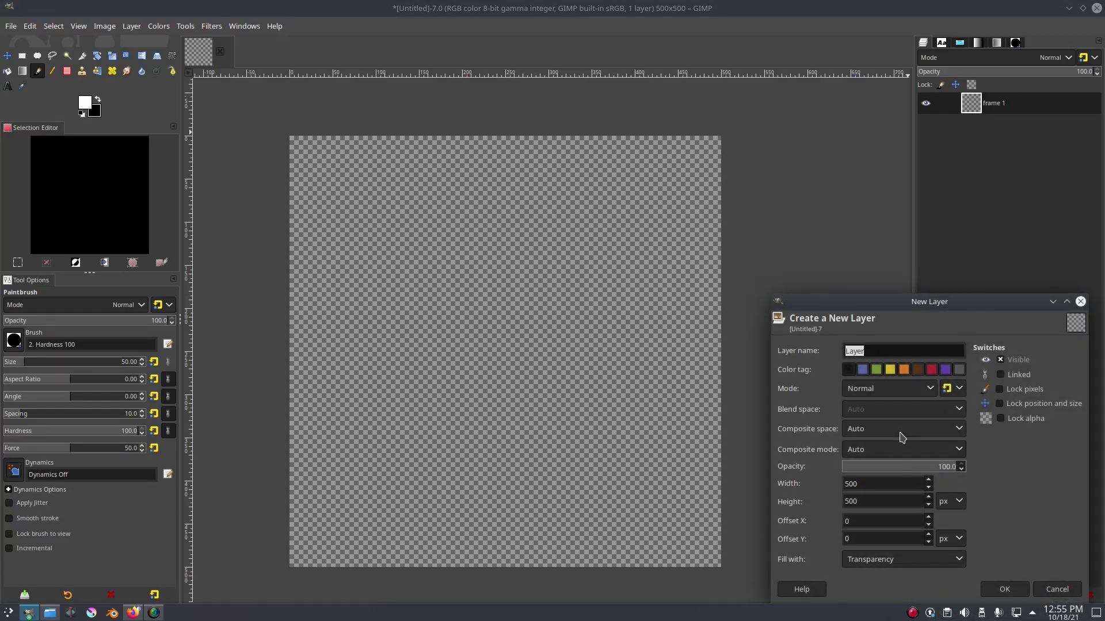
type("frame 2")
key("Return")
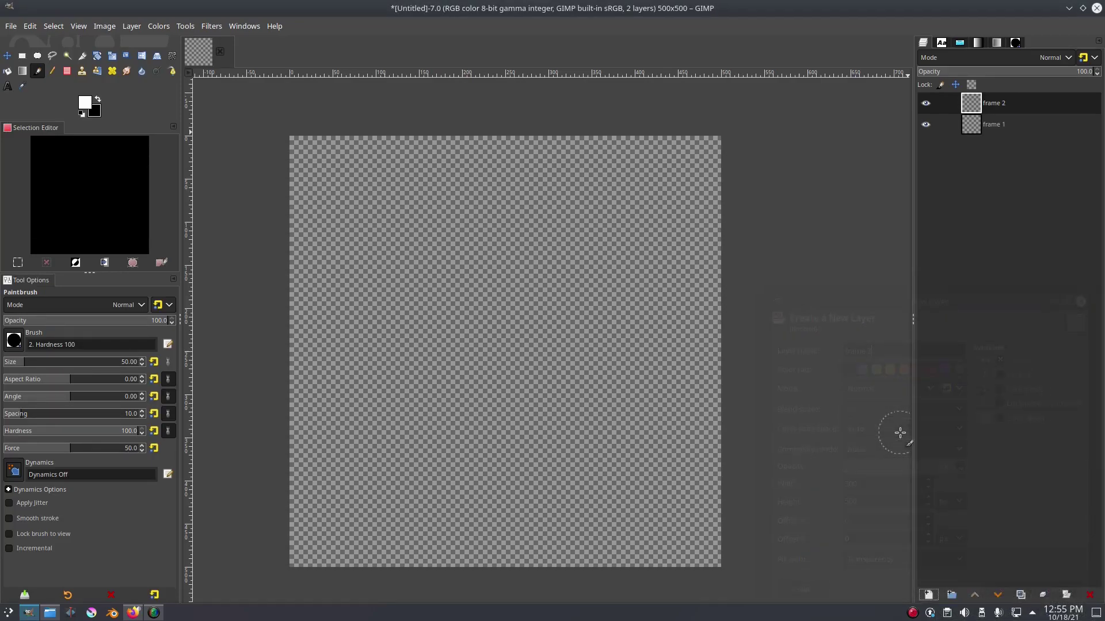
left_click_drag(620, 266, 610, 233)
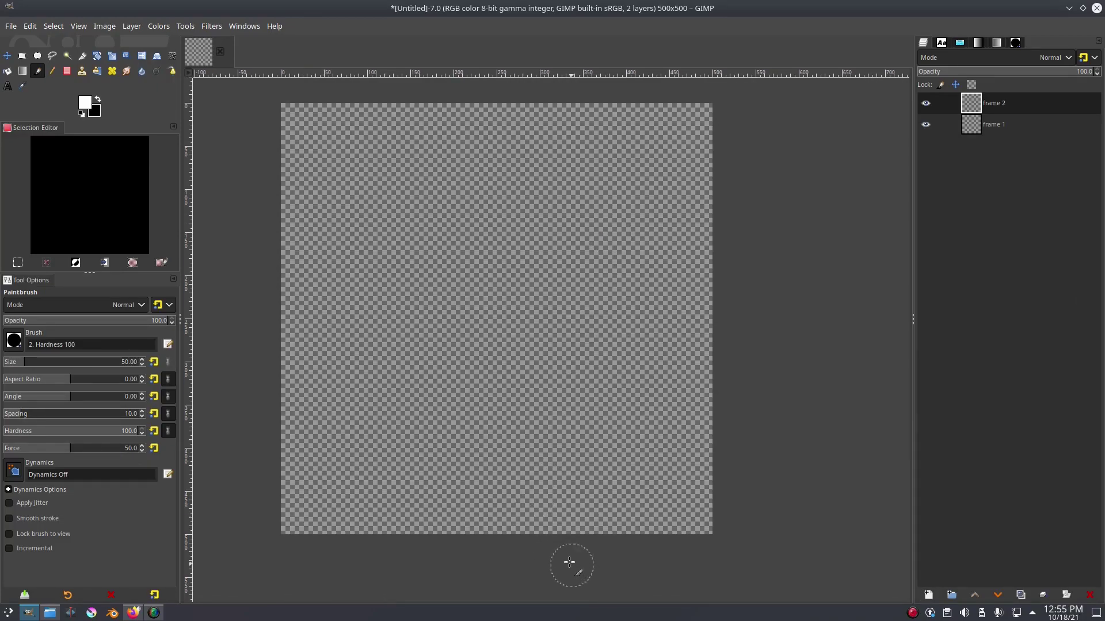
left_click_drag(580, 564, 573, 509)
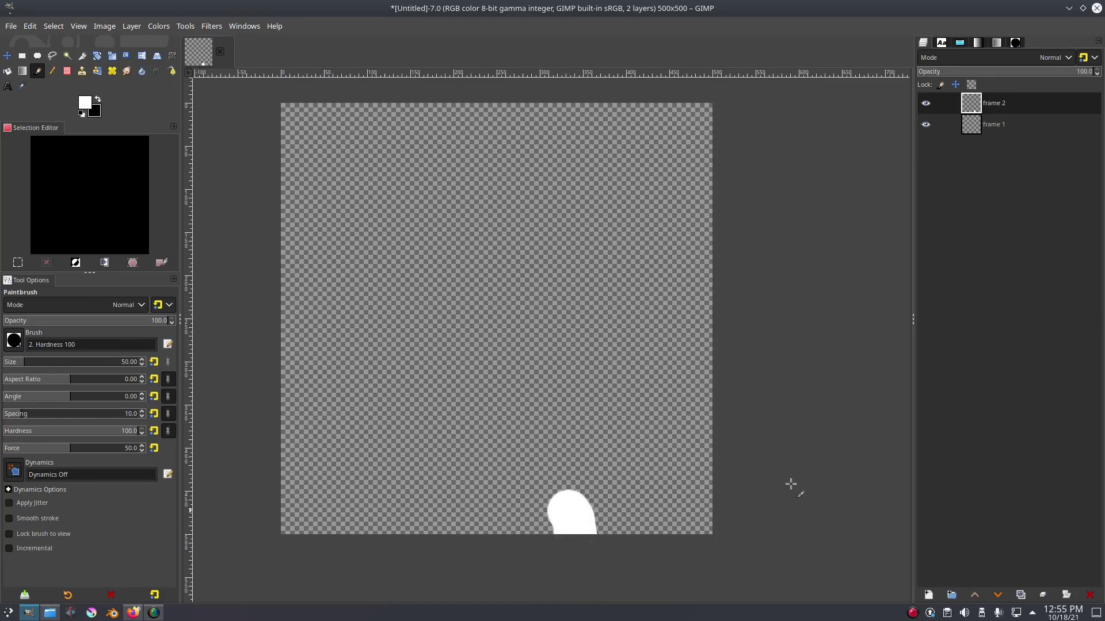
Add a new empty layer above frame 2, undoing a trial stroke, and hide frame 2
left_click(929, 595)
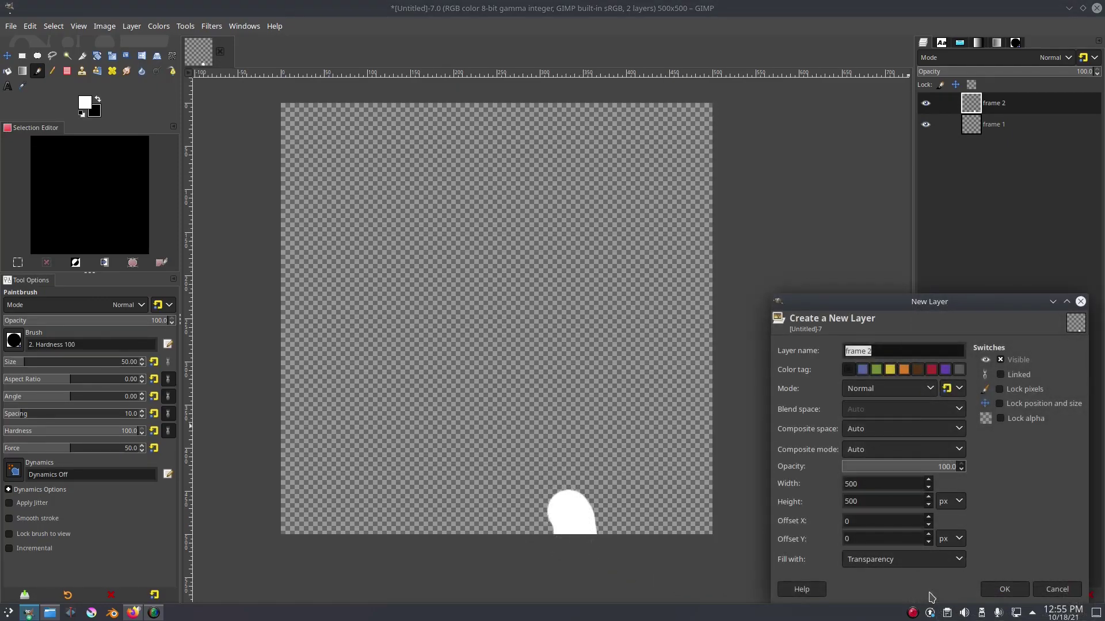
left_click(1004, 589)
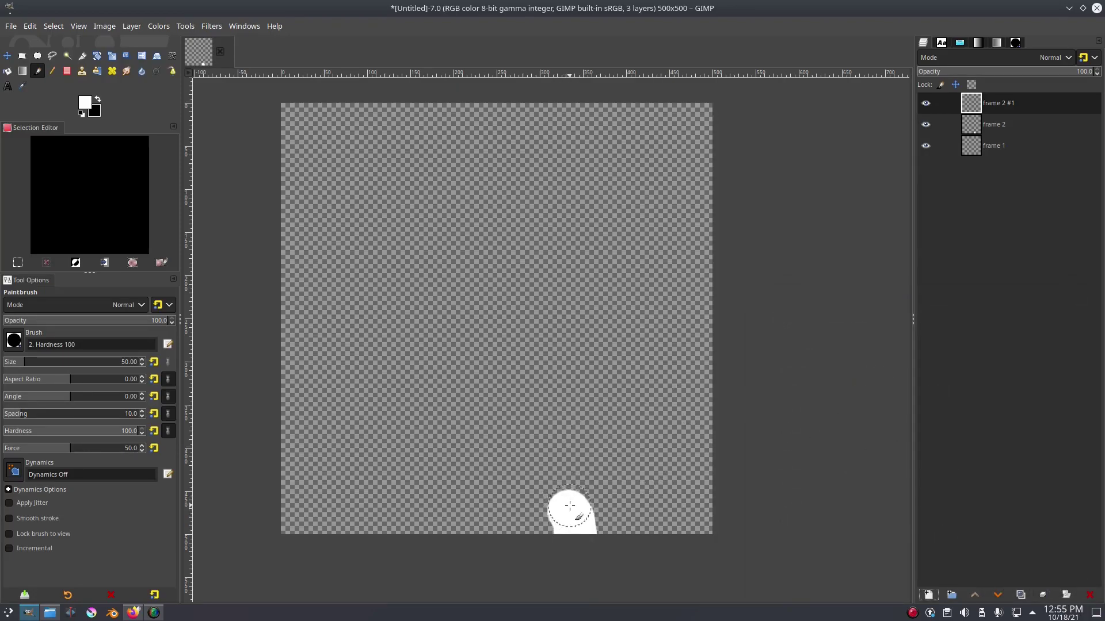
mouse_move(566, 504)
left_mouse_down()
mouse_move(535, 456)
mouse_move(521, 457)
left_mouse_up()
key("ctrl+z")
left_click(926, 125)
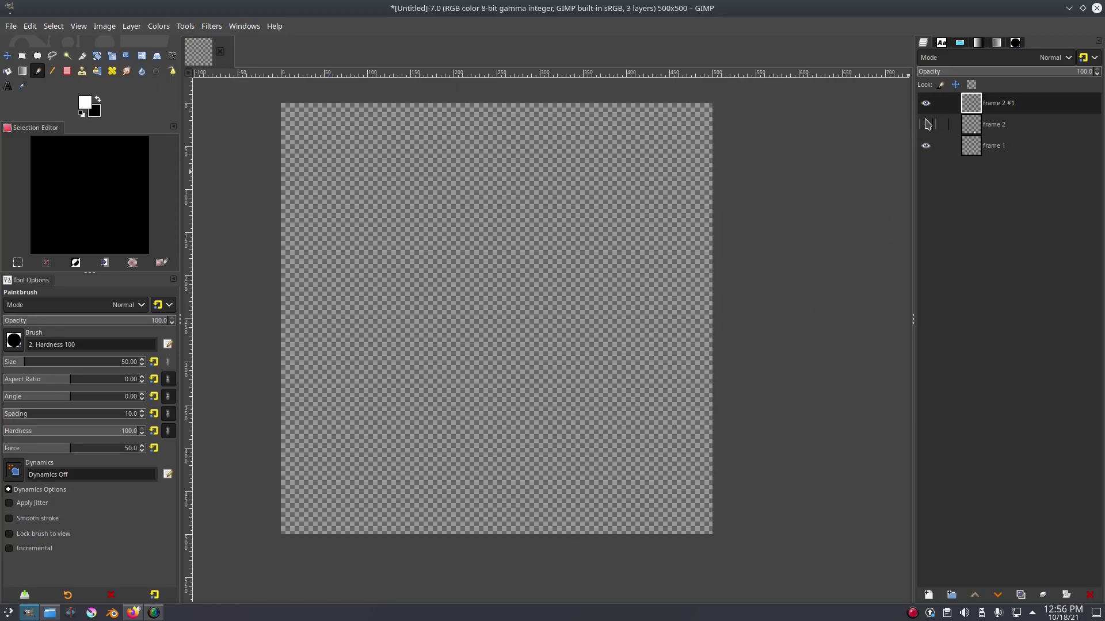
left_click(926, 124)
left_click(927, 124)
left_click(926, 124)
left_click(927, 124)
Rename the new layer to frame 3 and show frame 2 again
double_click(991, 104)
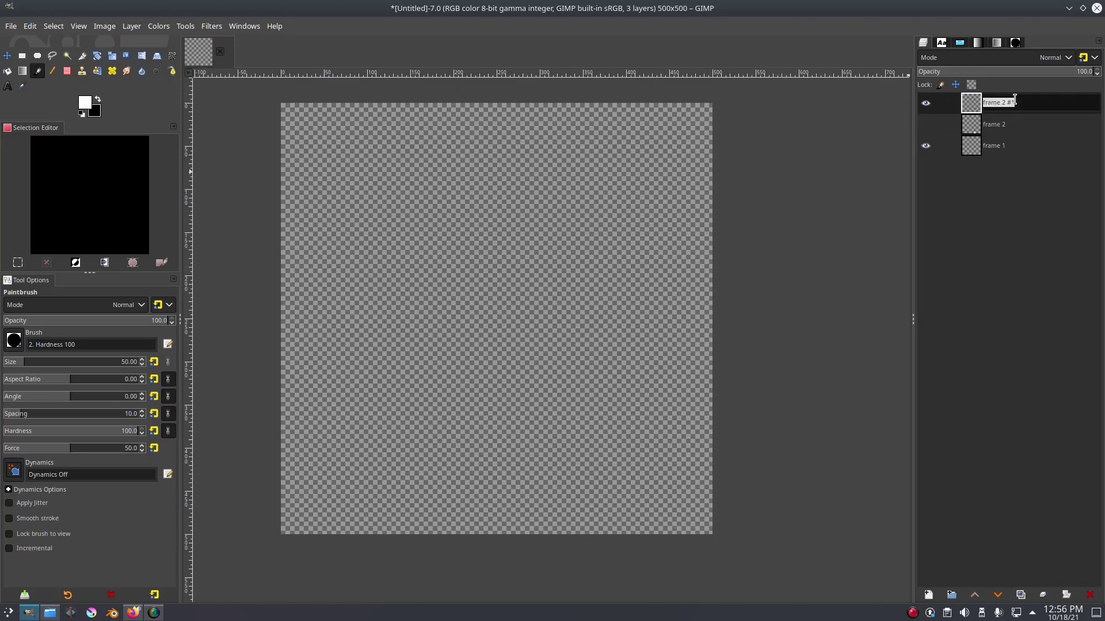
left_click(1017, 102)
key("Return")
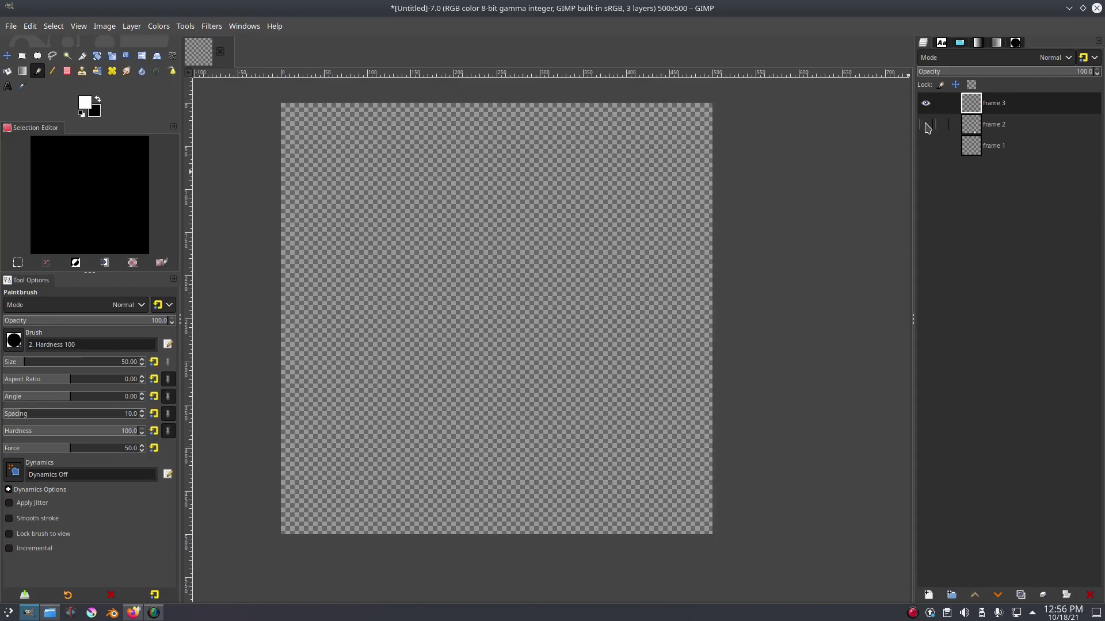
left_click(927, 125)
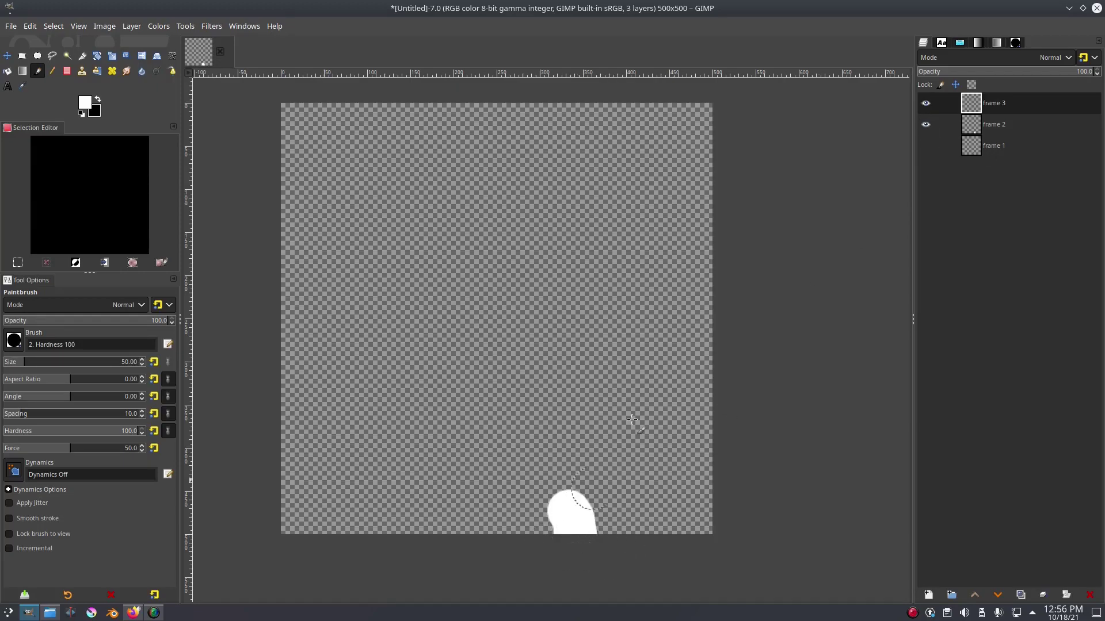
Fade frame 2 as a guide and paint a stroke on frame 3 curving up-left from the bottom edge
left_click(997, 126)
left_click_drag(958, 74, 962, 76)
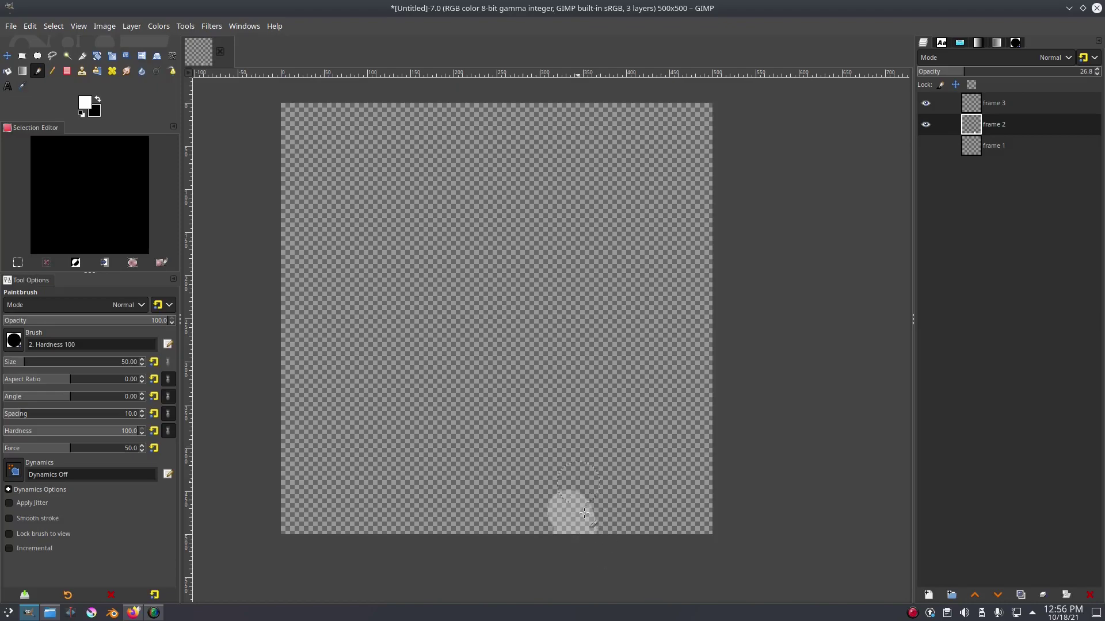
left_click(1011, 105)
mouse_move(578, 541)
left_mouse_down()
mouse_move(555, 481)
mouse_move(560, 455)
left_mouse_up()
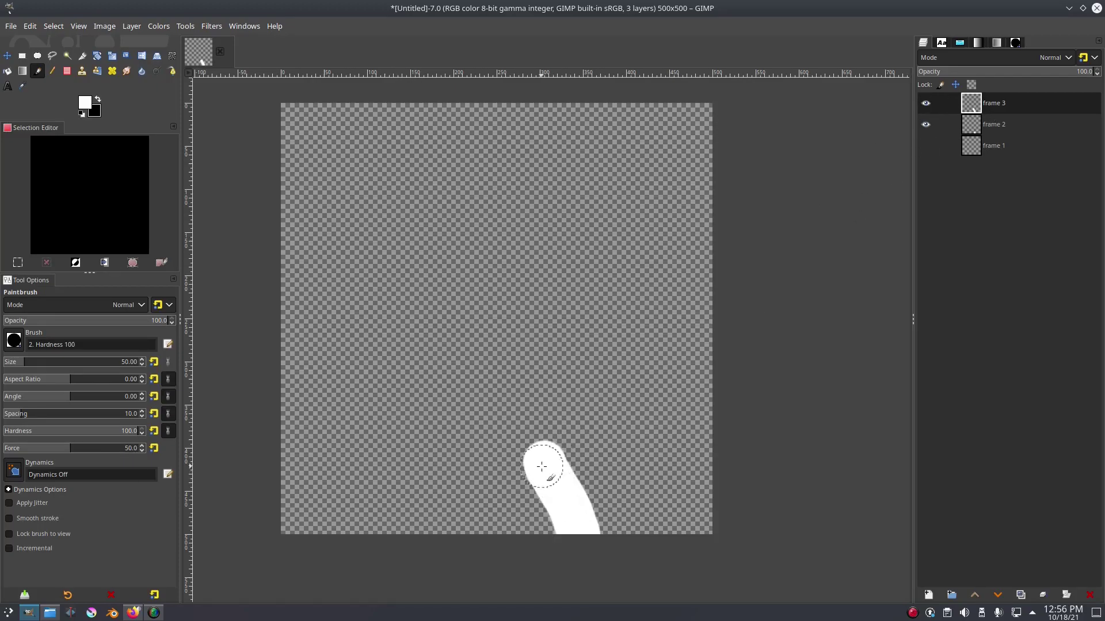
key("ctrl+z")
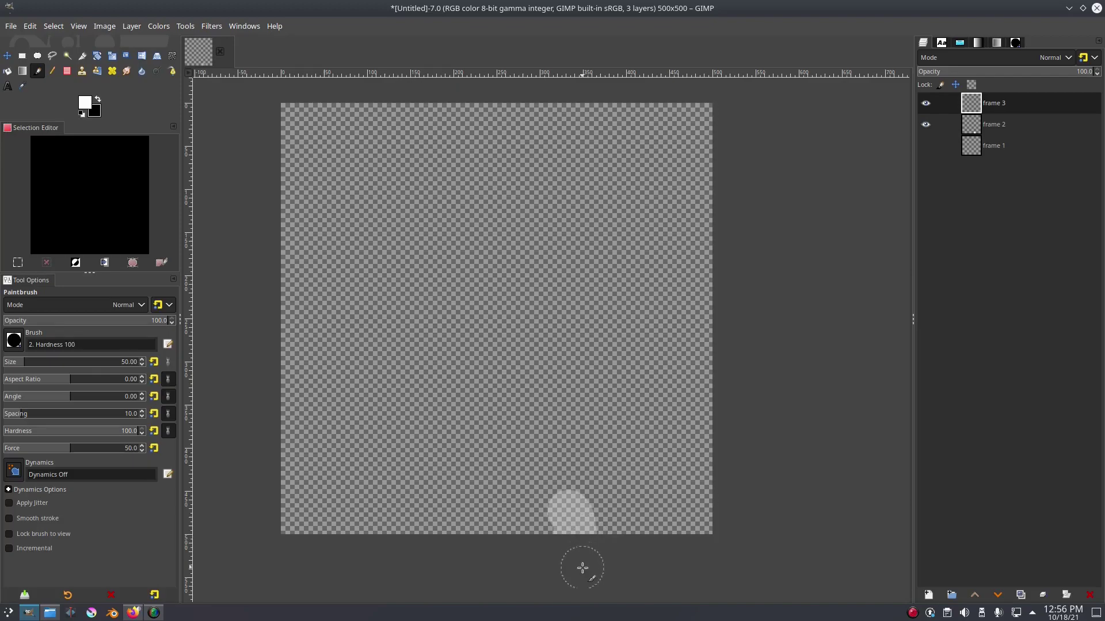
left_click_drag(582, 547, 489, 399)
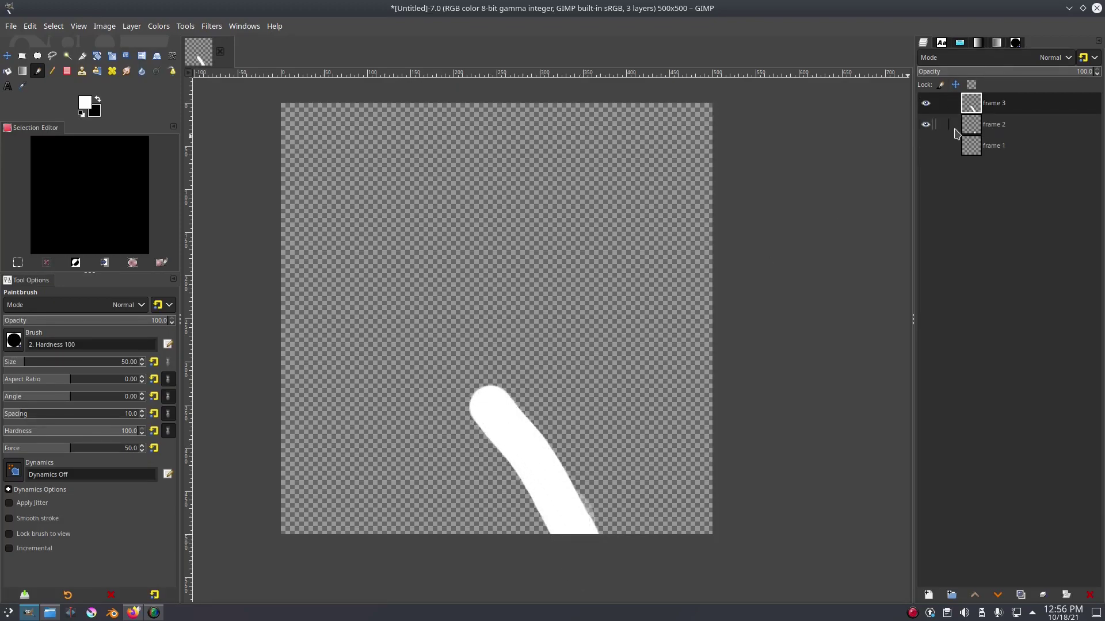
Restore frame 2 to full opacity and hide frames 2 and 3
left_click(981, 123)
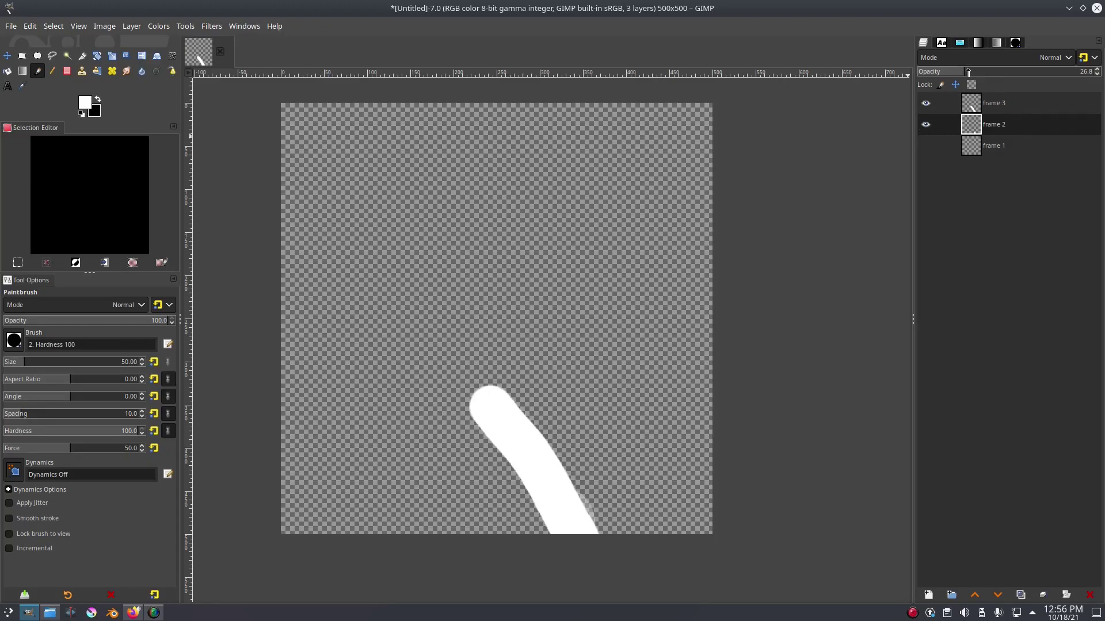
left_click_drag(968, 71, 1096, 72)
left_click(1050, 104)
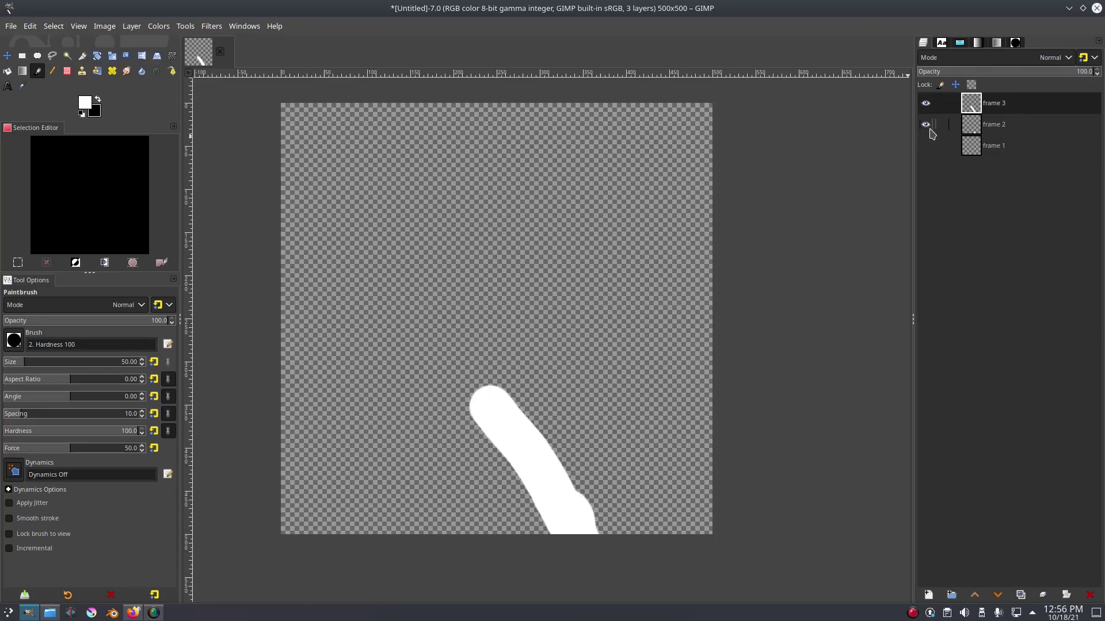
left_click(926, 125)
left_click(927, 104)
Add a new layer named frame 4
left_click(928, 594)
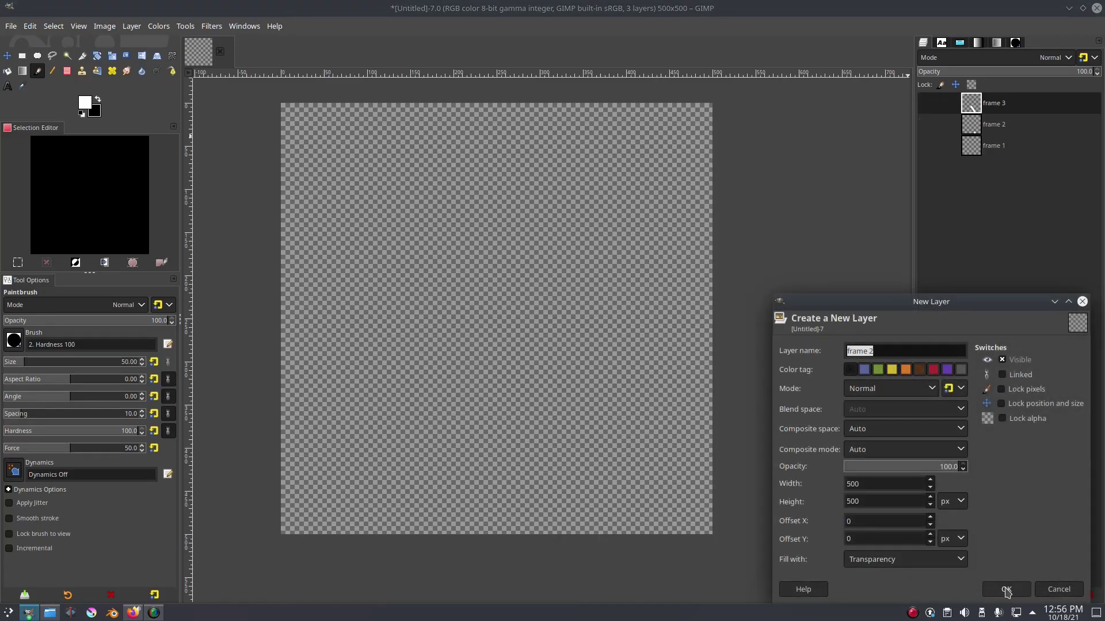
type("fram")
left_click(1006, 588)
Show frame 3 dimmed as a guide and paint a long stroke on frame 4 toward the upper left
left_click(970, 123)
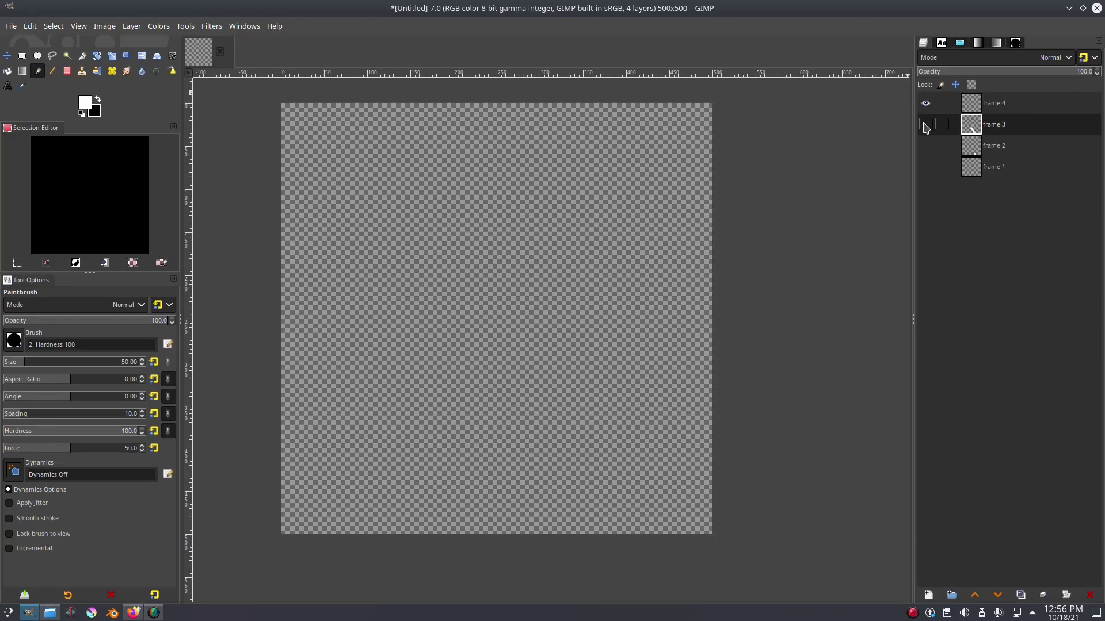
left_click(926, 124)
left_click(954, 71)
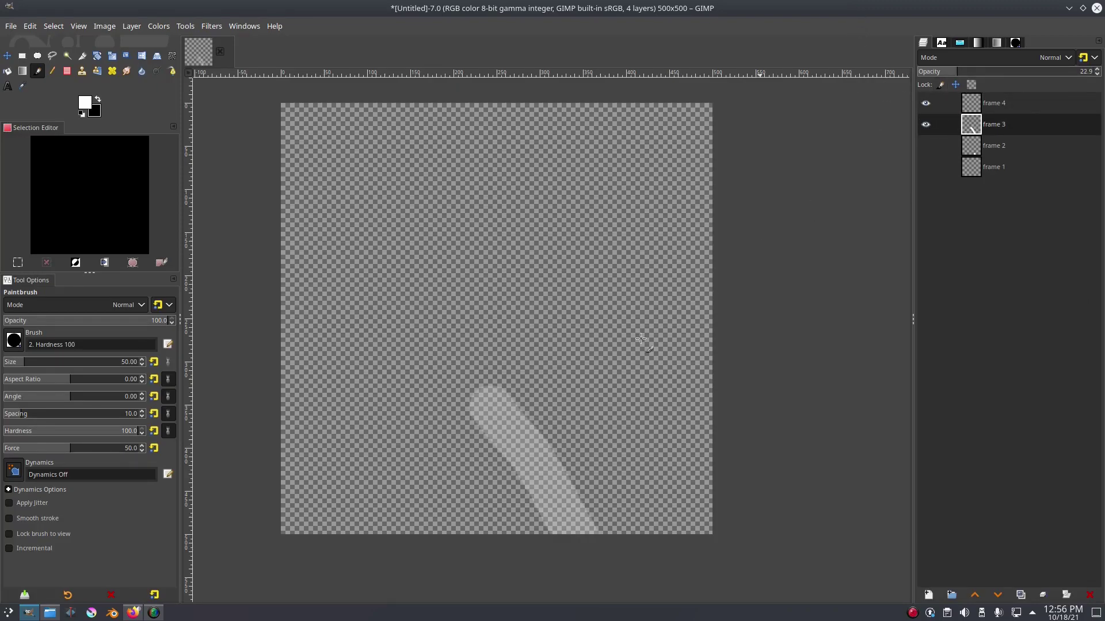
left_click(1021, 105)
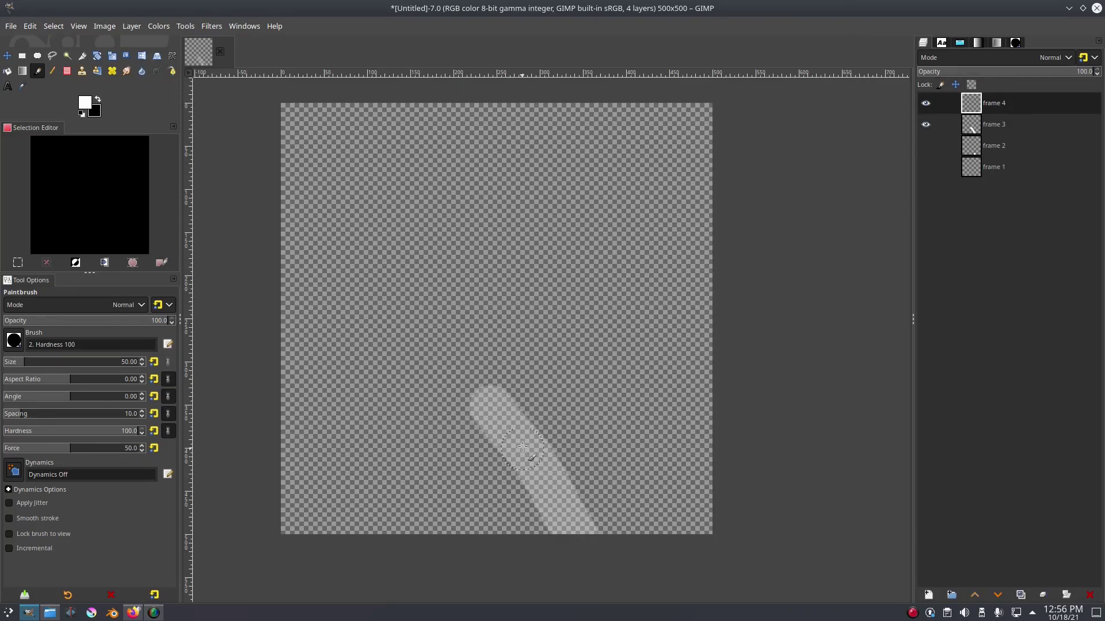
mouse_move(525, 452)
left_mouse_down()
mouse_move(473, 385)
mouse_move(288, 246)
mouse_move(290, 229)
left_mouse_up()
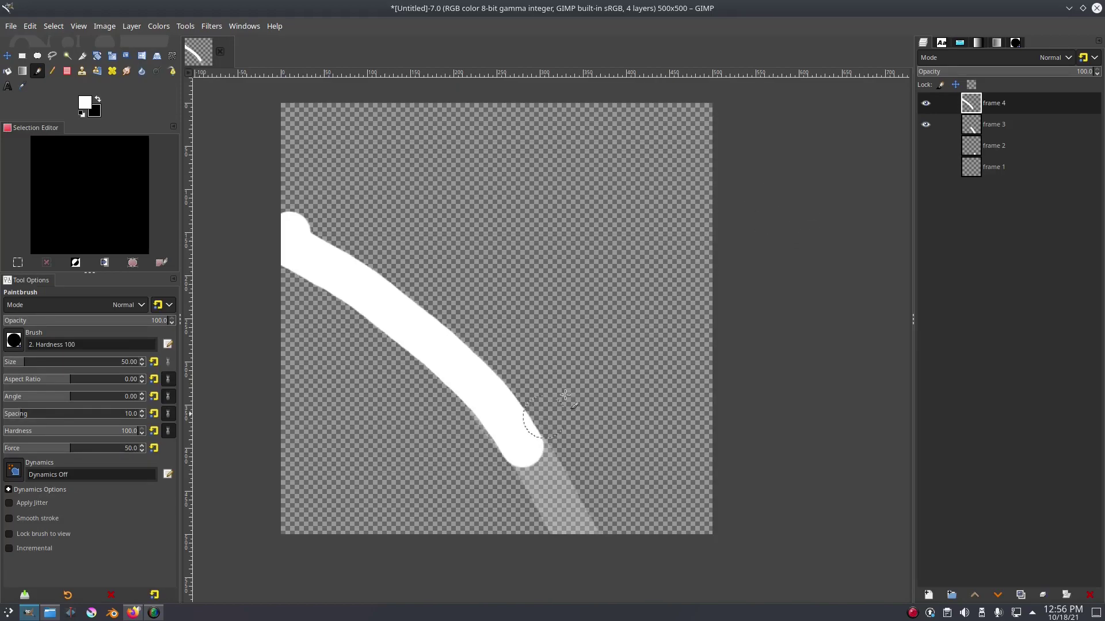
Hide frames 3 and 4, leaving frame 4 as the active layer
left_click(961, 128)
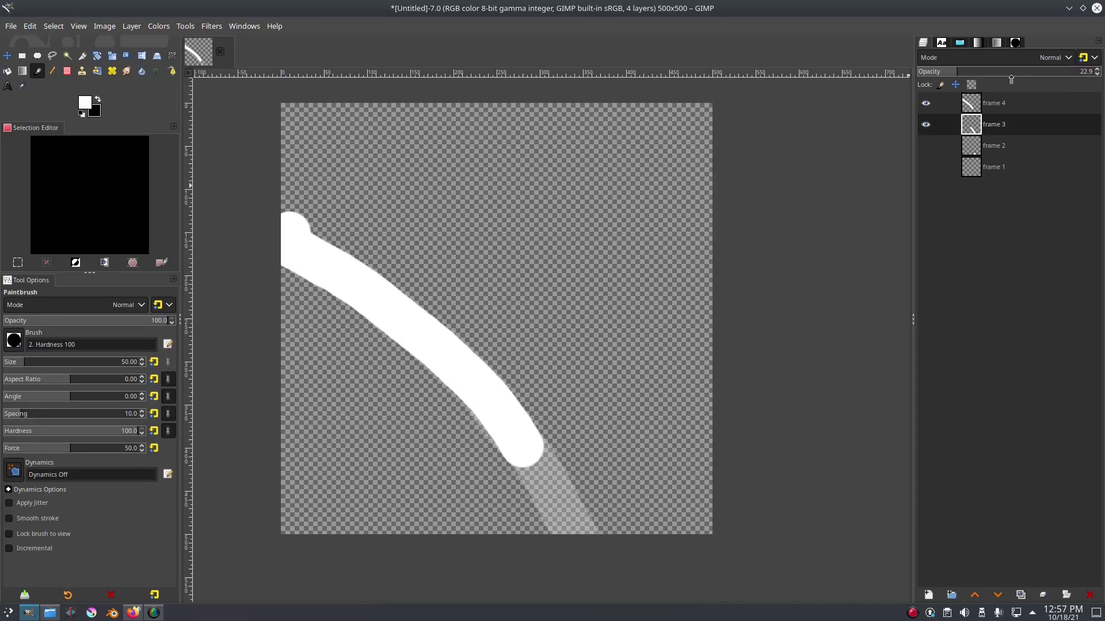
left_click(925, 124)
left_click(925, 103)
left_click(978, 105)
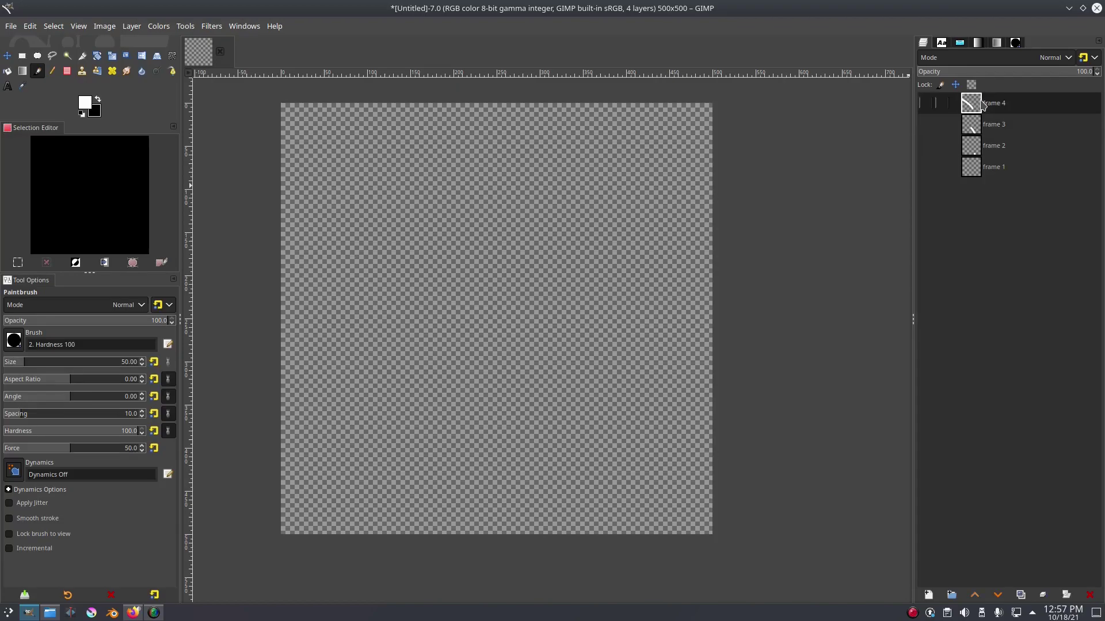
Add a frame 5 layer and paint its stroke over frame 4 faded as an onion skin
left_click(928, 595)
type("frame 5")
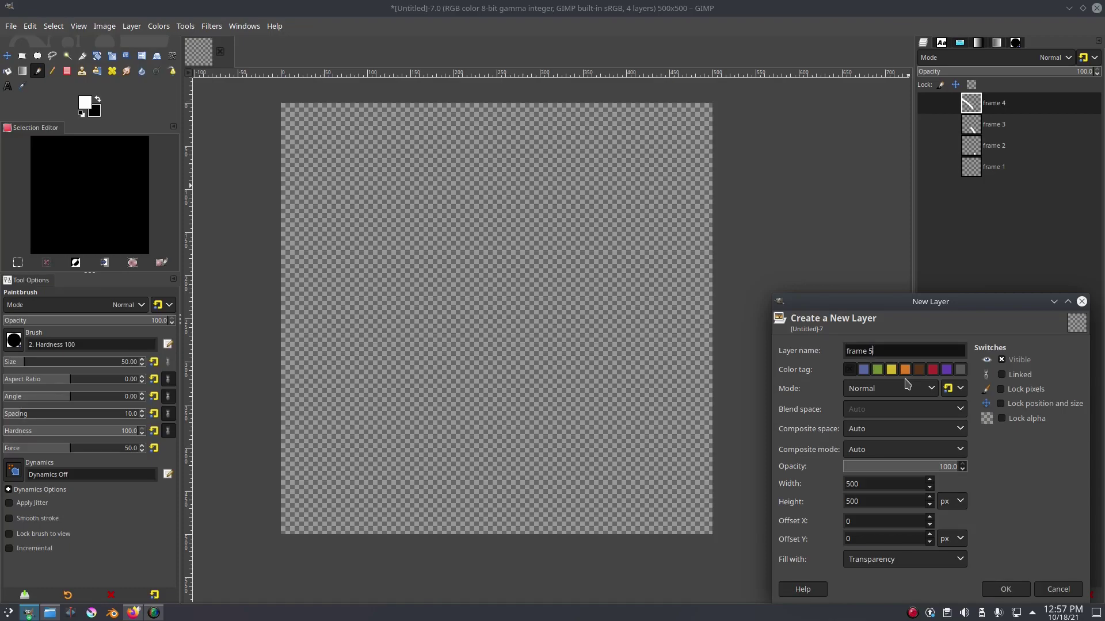
left_click(1005, 589)
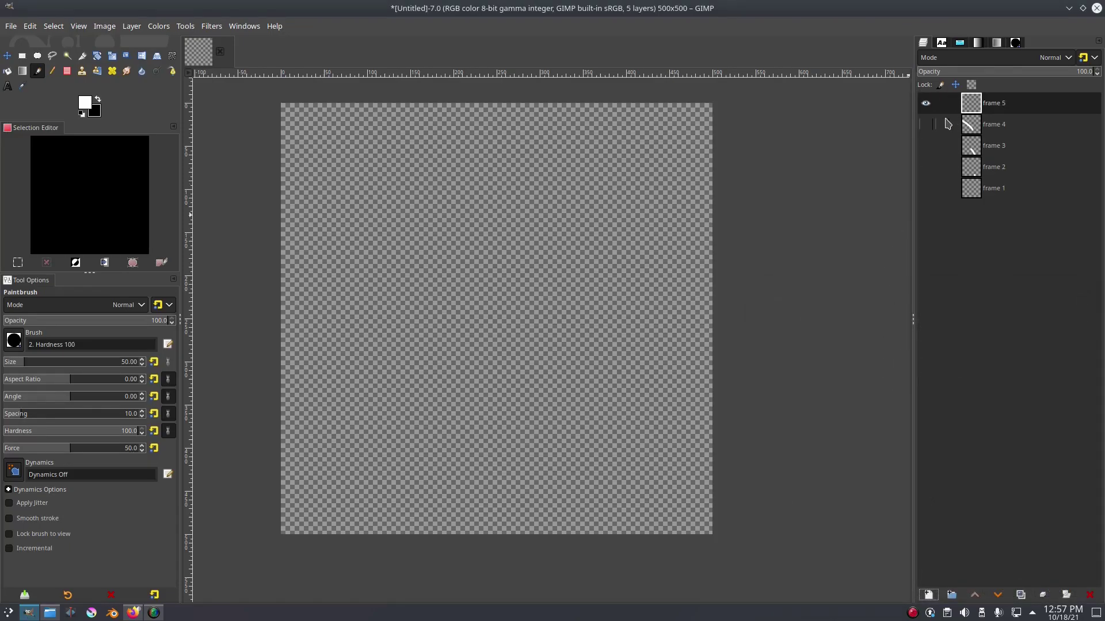
left_click(925, 125)
left_click(994, 124)
left_click(940, 72)
left_click(994, 103)
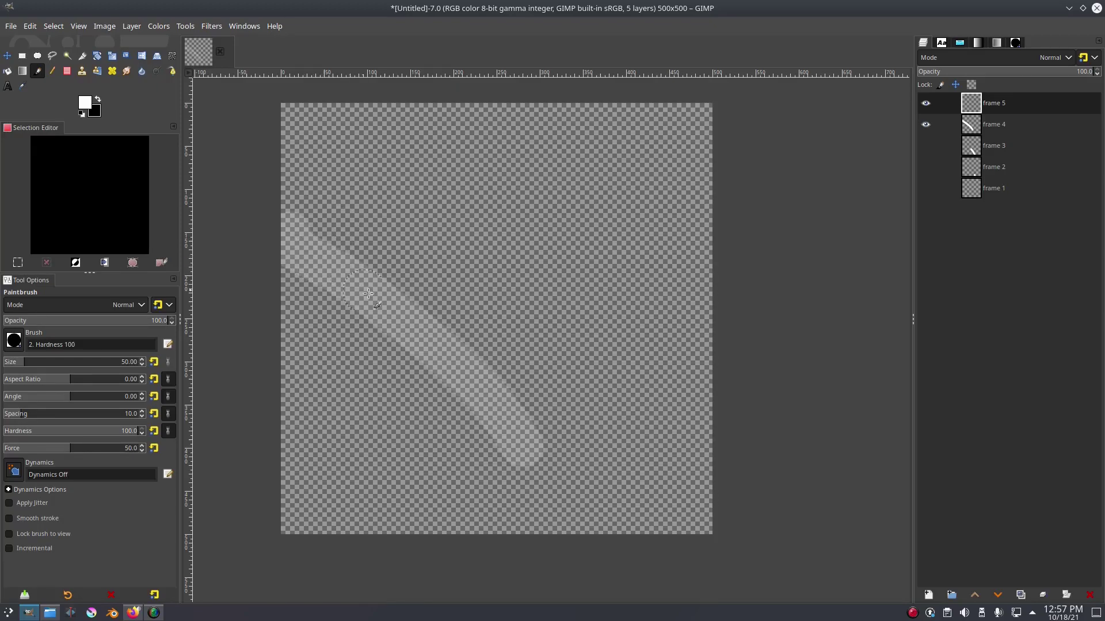
mouse_move(448, 363)
left_mouse_down()
mouse_move(389, 301)
mouse_move(291, 237)
mouse_move(357, 185)
mouse_move(459, 175)
left_mouse_up()
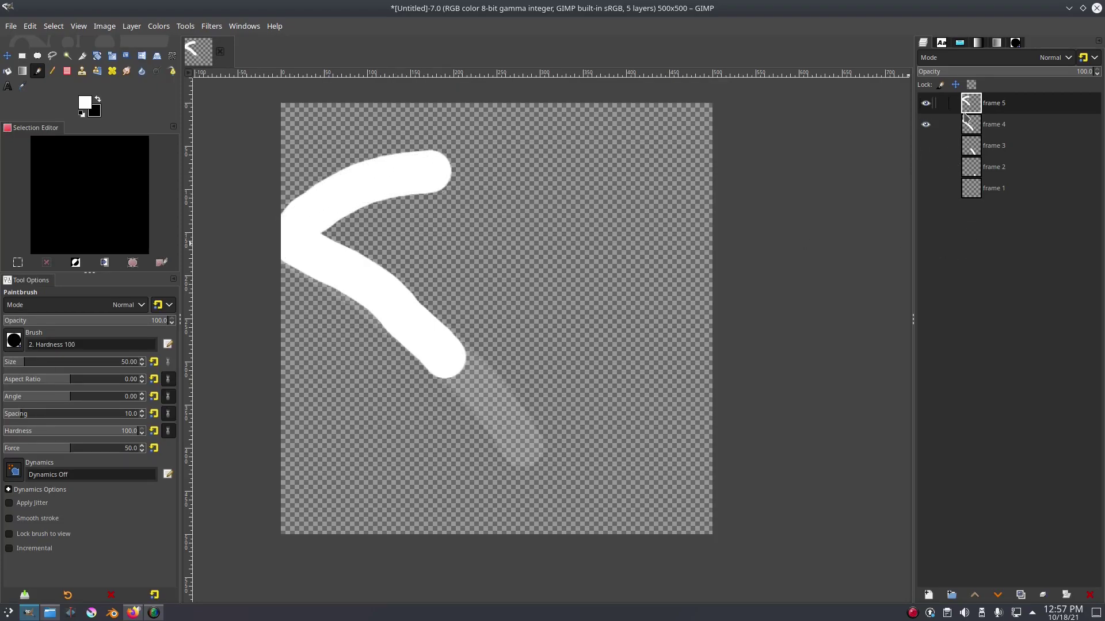
Return frame 4 to full opacity and hide it, then fade frame 5 to a faint onion skin
left_click(935, 126)
left_click(1091, 72)
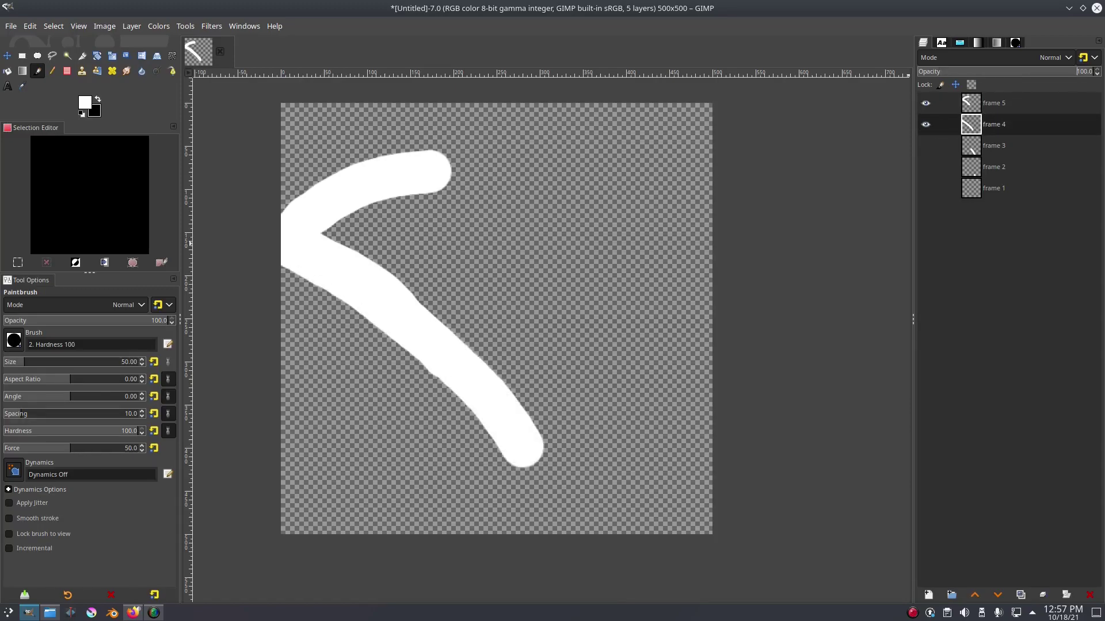
left_click(927, 126)
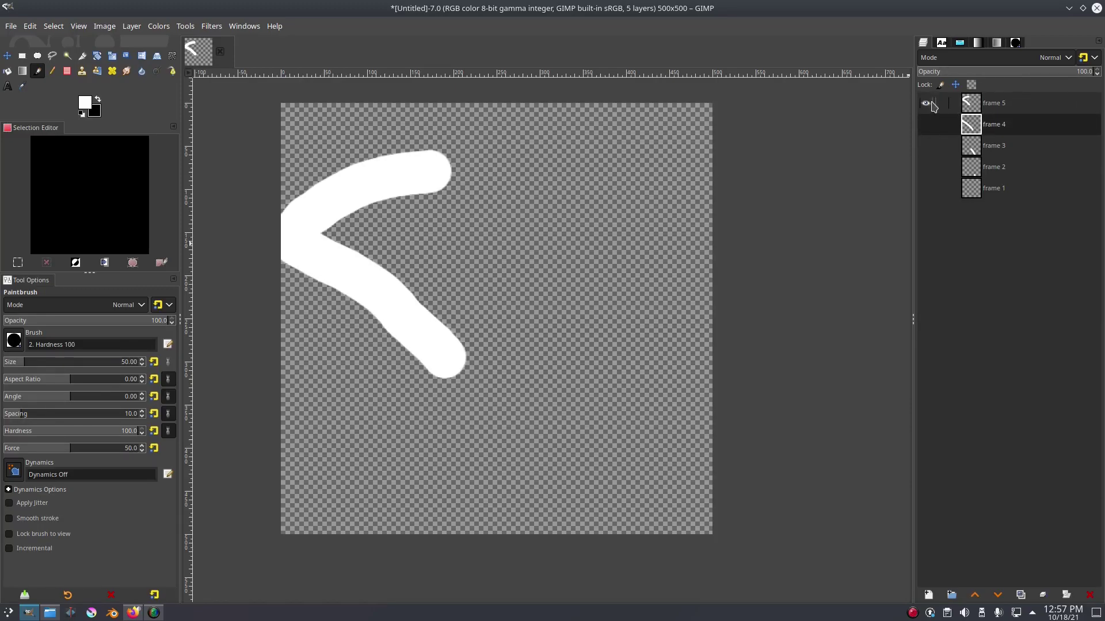
left_click(933, 107)
left_click(942, 72)
Add a new layer named frame 6
left_click(928, 594)
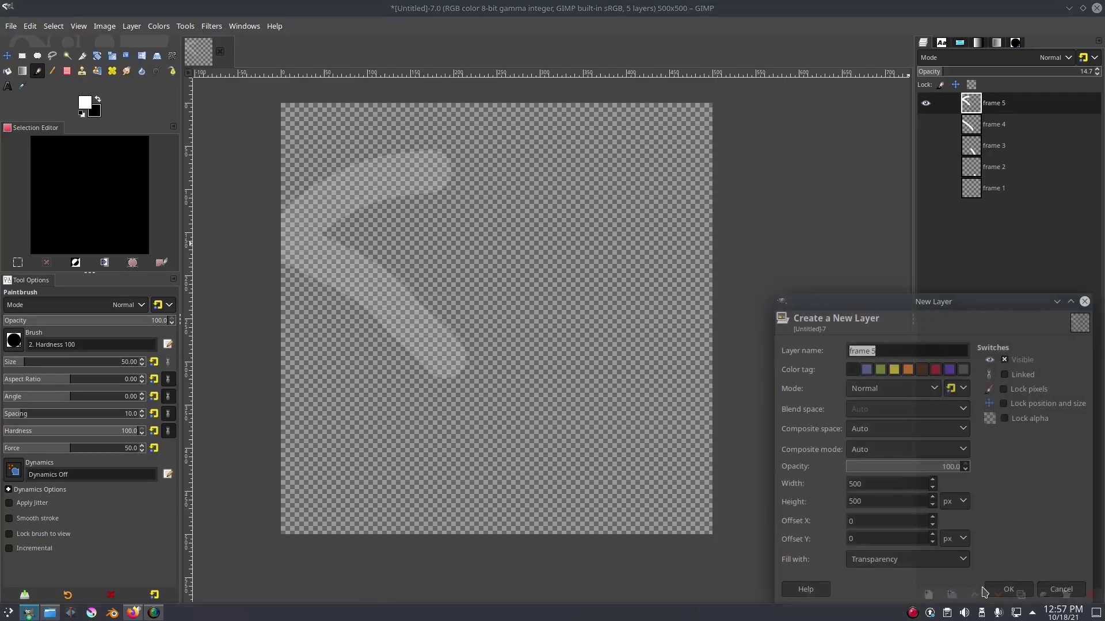
type("fra")
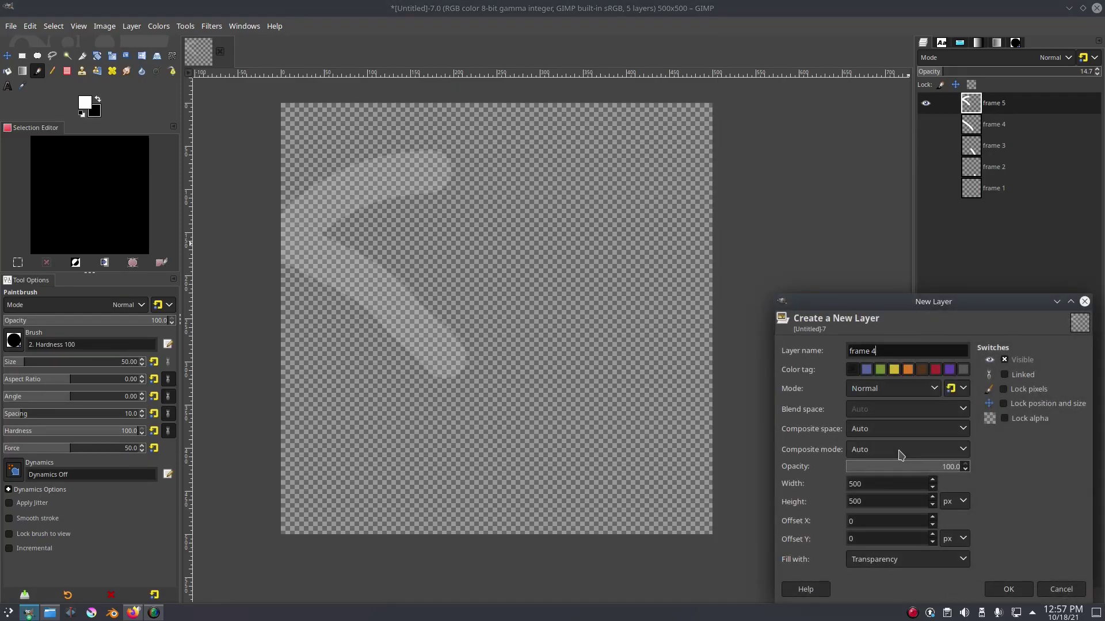
type("me 6")
key("Return")
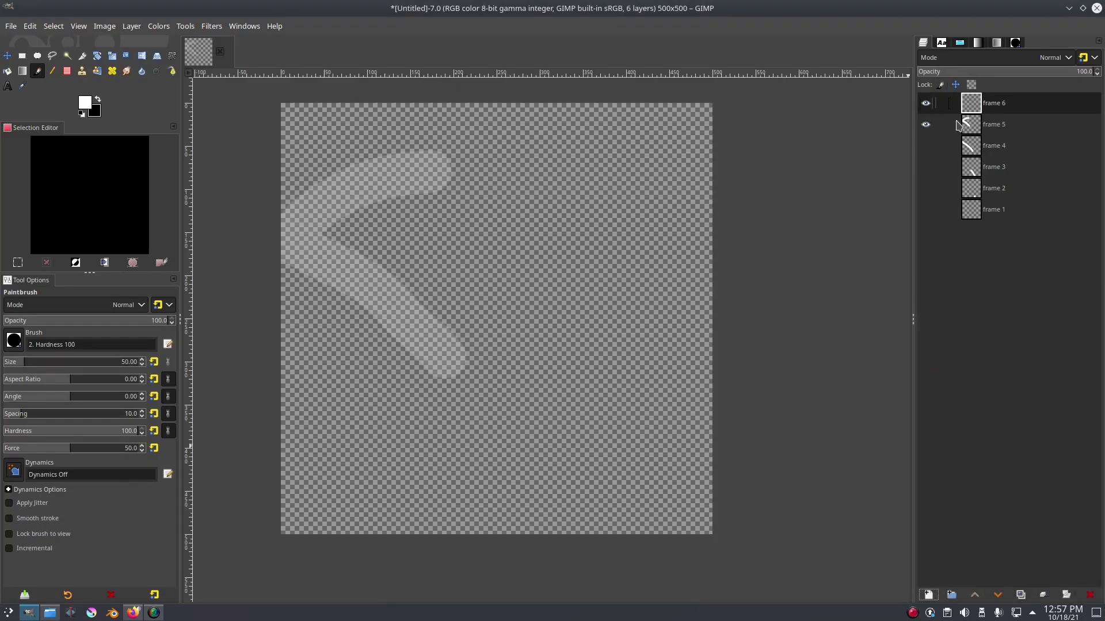
Paint an arc across the upper canvas on frame 6, using faded frame 5 as a guide
left_click(996, 122)
left_click(925, 124)
left_click(984, 106)
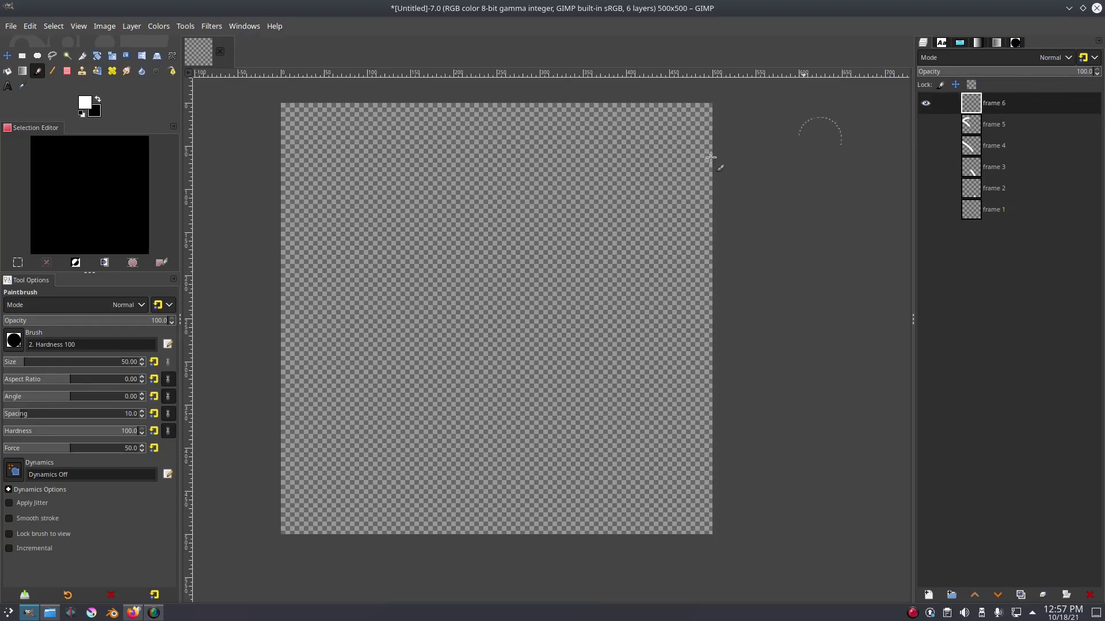
left_click(990, 125)
left_click(925, 124)
left_click(972, 72)
left_click(1001, 103)
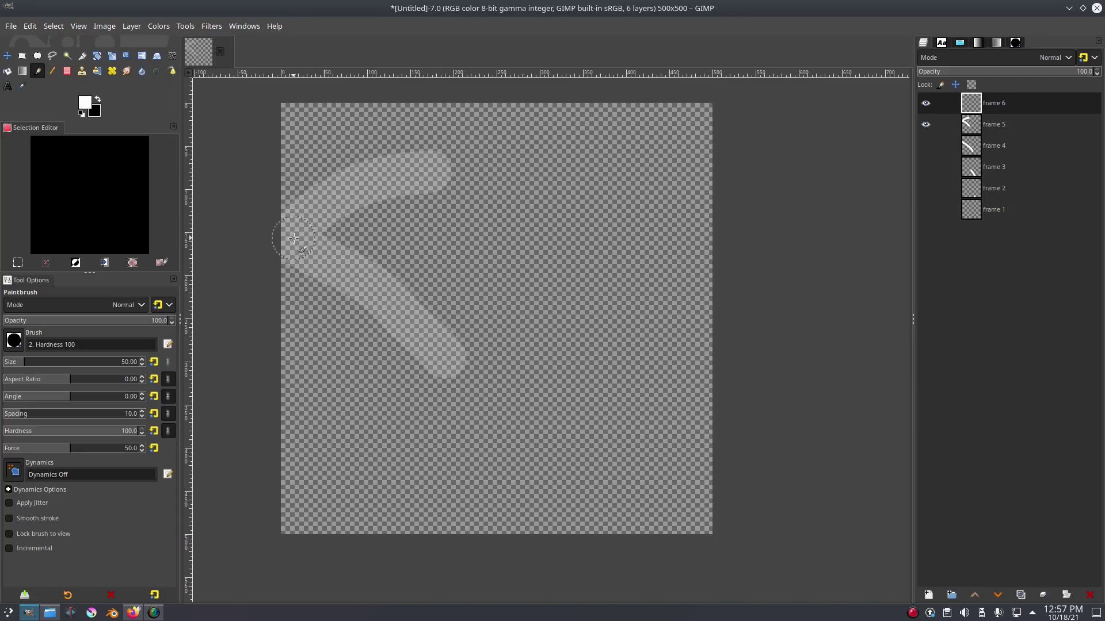
mouse_move(312, 252)
left_mouse_down()
mouse_move(292, 238)
mouse_move(332, 208)
mouse_move(402, 183)
mouse_move(492, 175)
mouse_move(627, 199)
left_mouse_up()
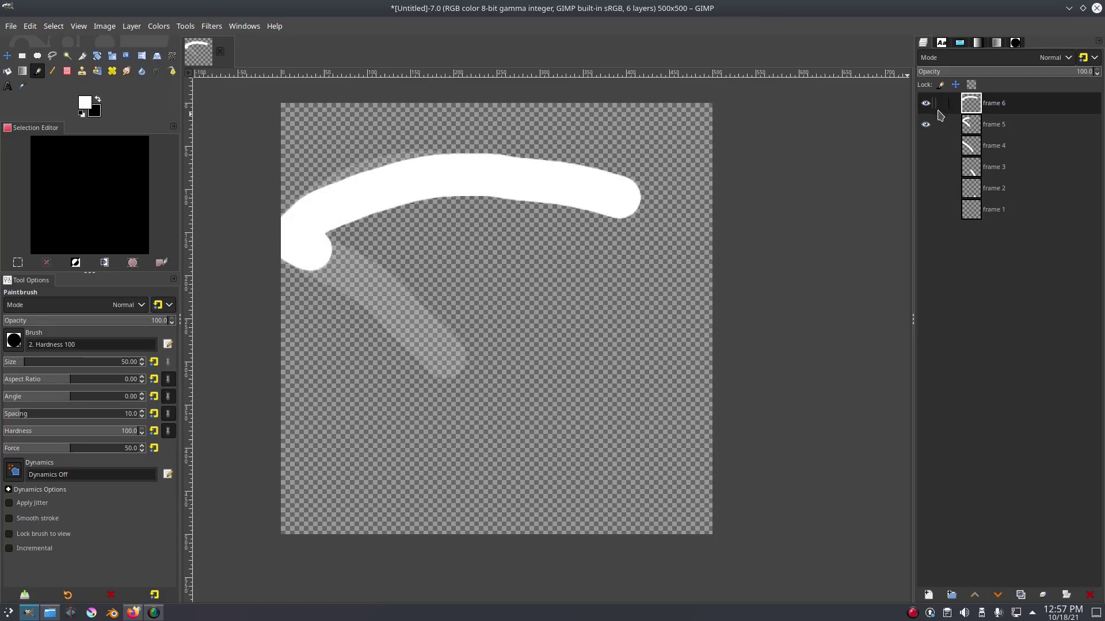
Hide frame 5 and fade frame 6 to 16 opacity as an onion skin
left_click(925, 125)
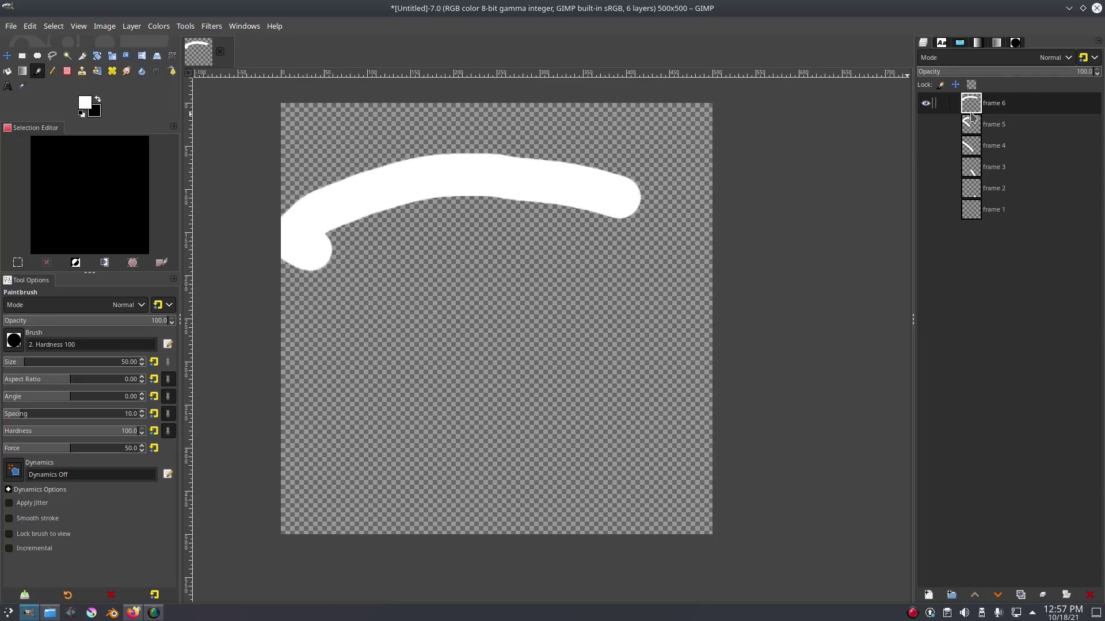
left_click(944, 72)
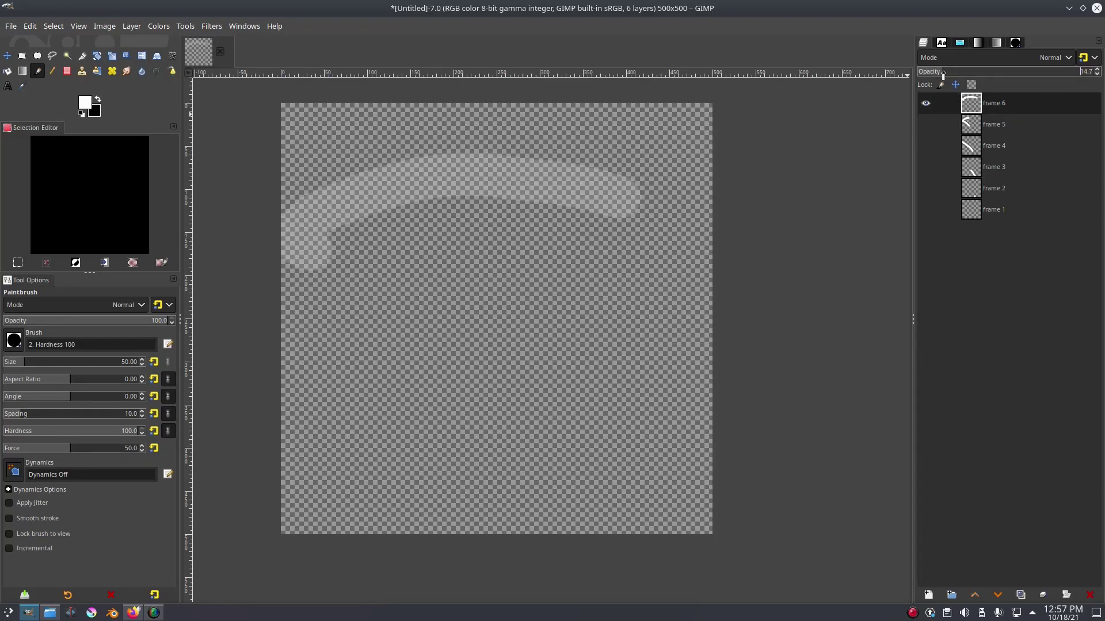
left_click(928, 594)
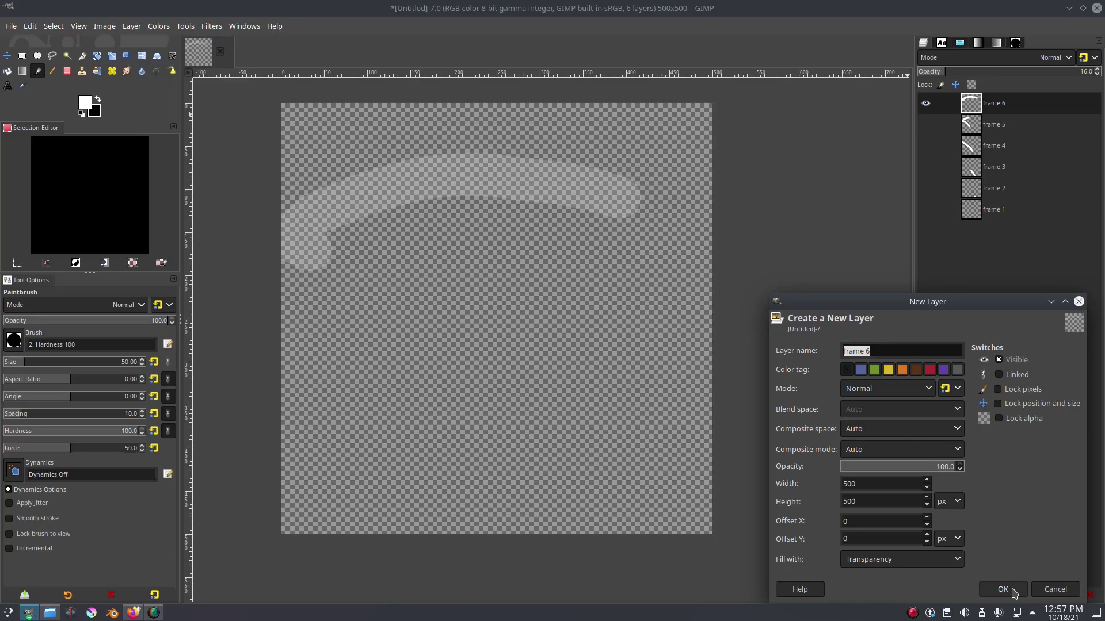
Add a frame 7 layer, paint a stroke toward the right edge, hide frame 6, and fade frame 7
key("End")
type("7")
key("Return")
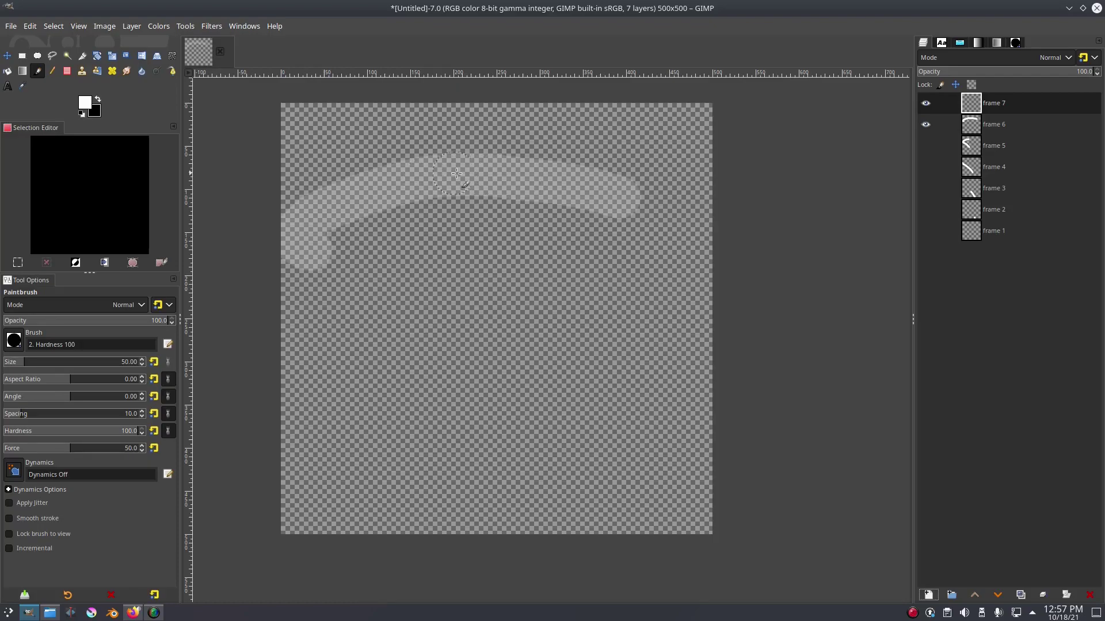
mouse_move(455, 173)
left_mouse_down()
mouse_move(563, 179)
mouse_move(723, 241)
left_mouse_up()
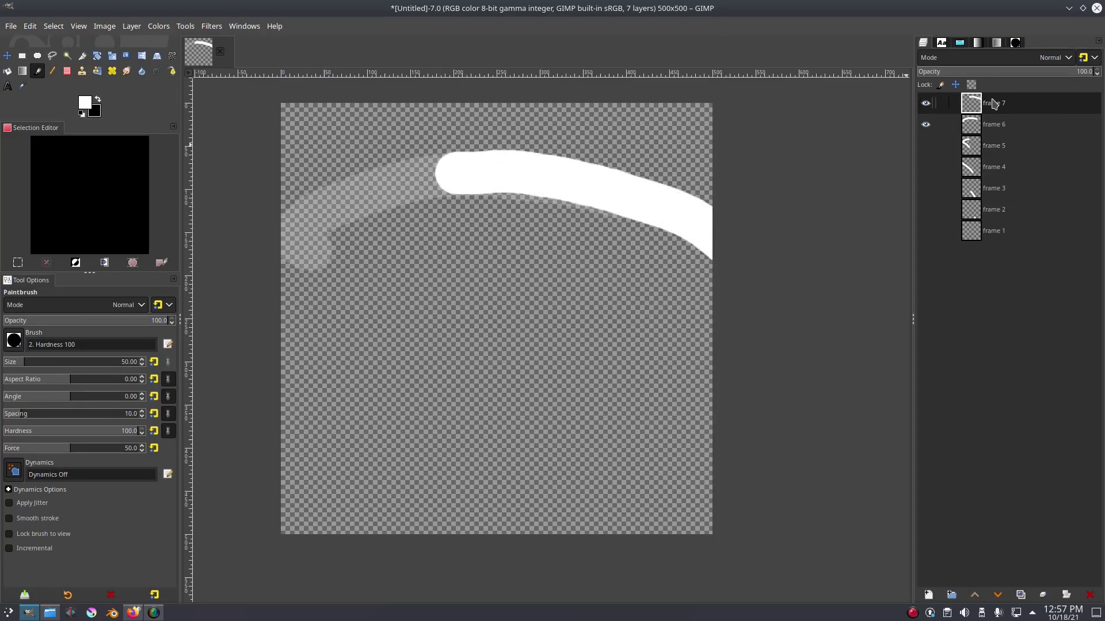
left_click(926, 124)
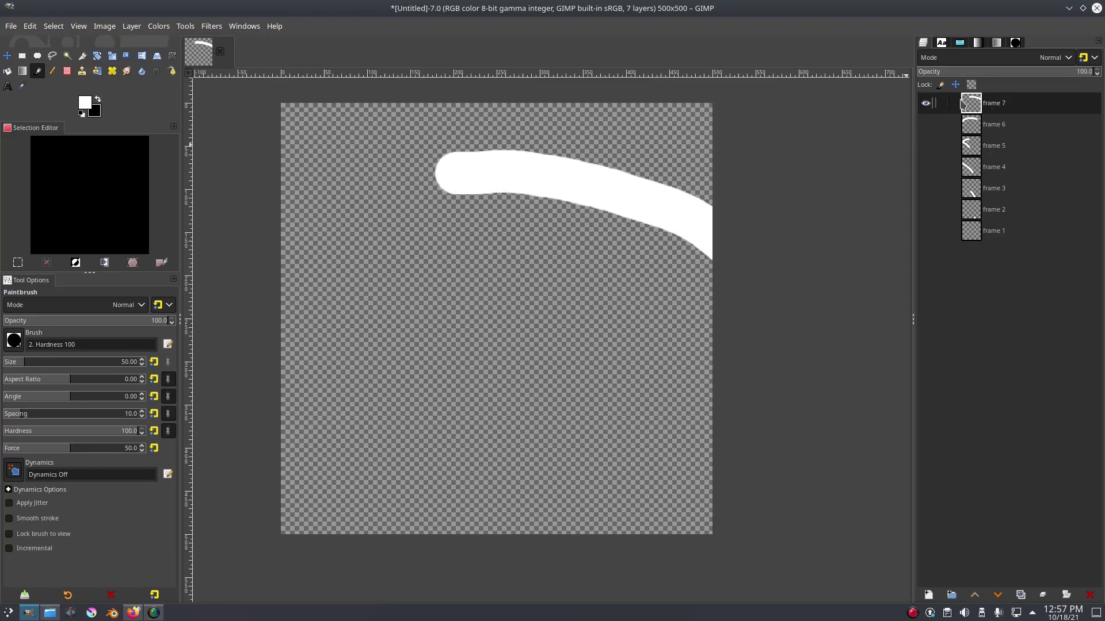
left_click(949, 73)
Add a frame 8 layer and paint a shorter stroke reaching the right edge
left_click(928, 595)
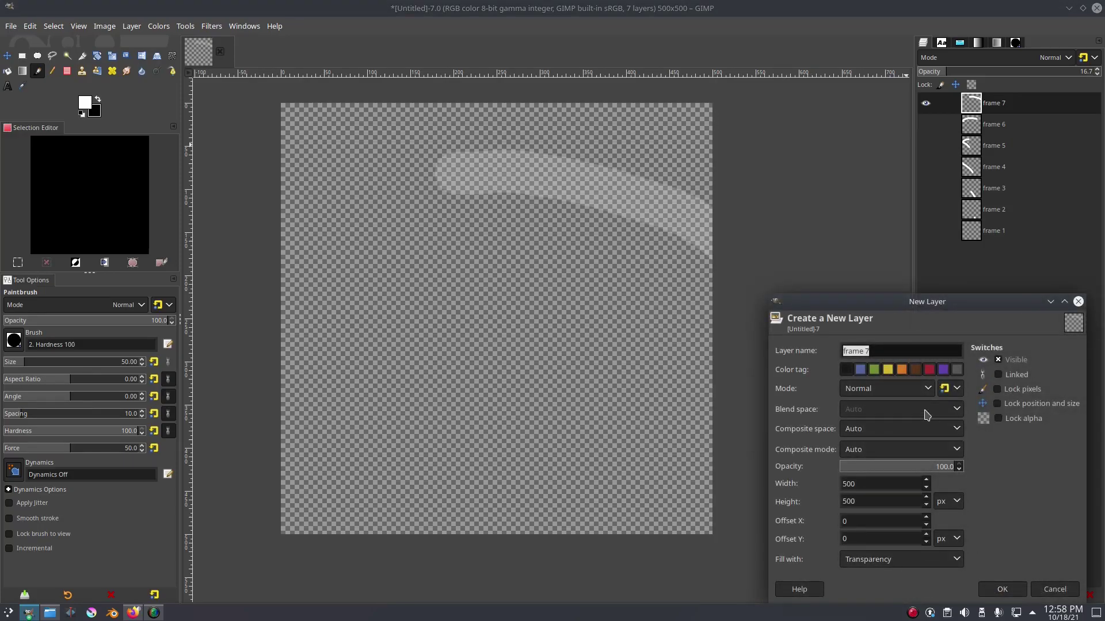
type("fr")
key("Return")
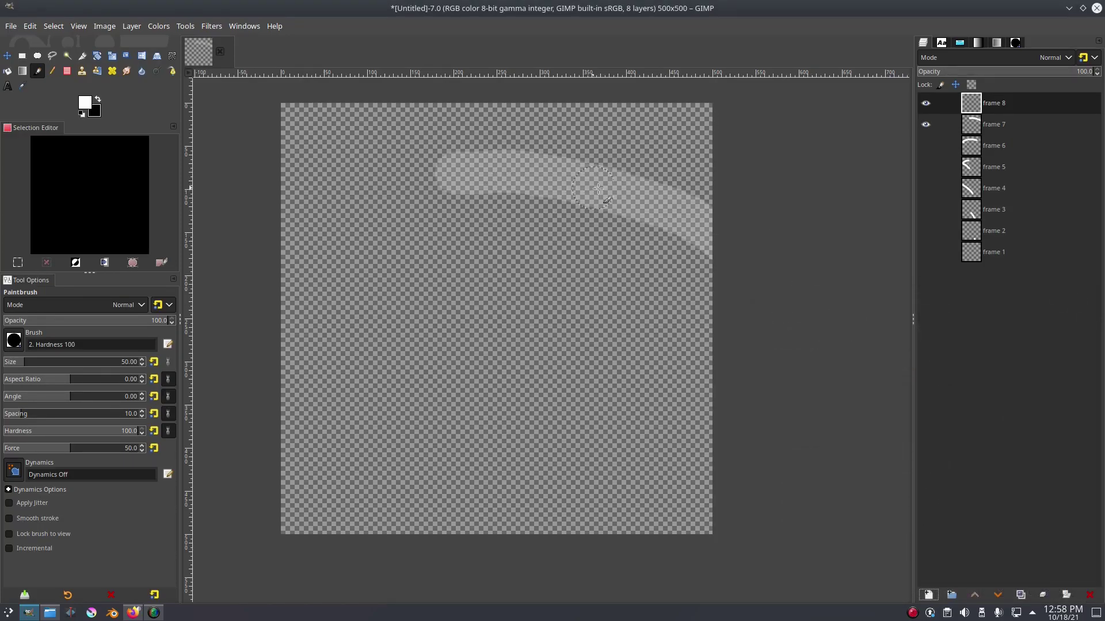
mouse_move(598, 189)
left_mouse_down()
mouse_move(688, 219)
mouse_move(719, 261)
left_mouse_up()
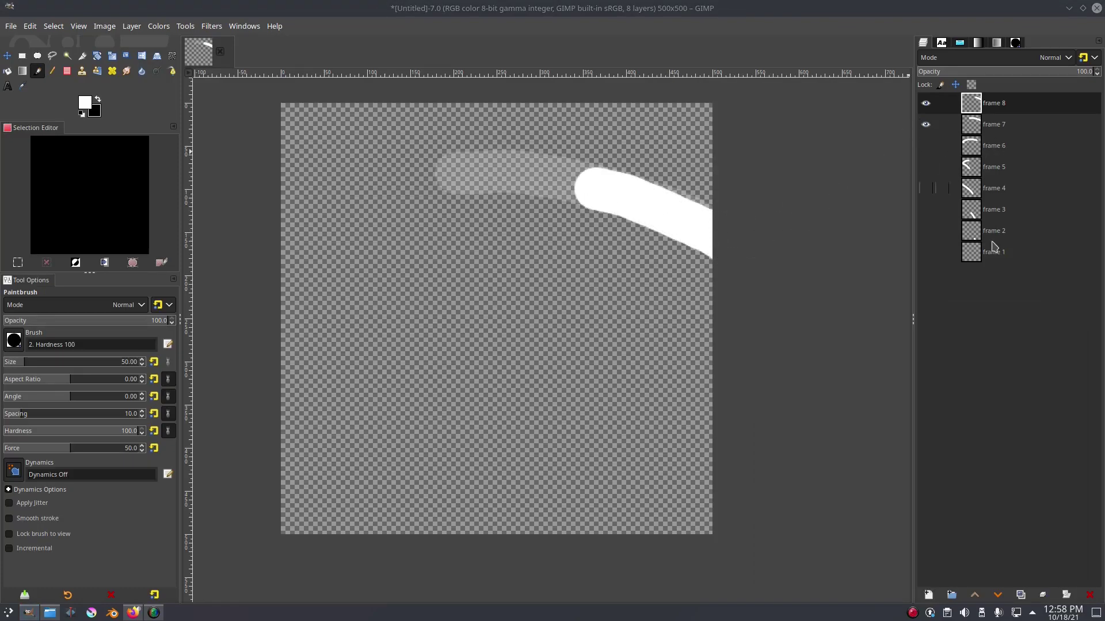
Hide frame 7 at full opacity and show frame 8 faded to 12.1 opacity
left_click(925, 125)
left_click(973, 124)
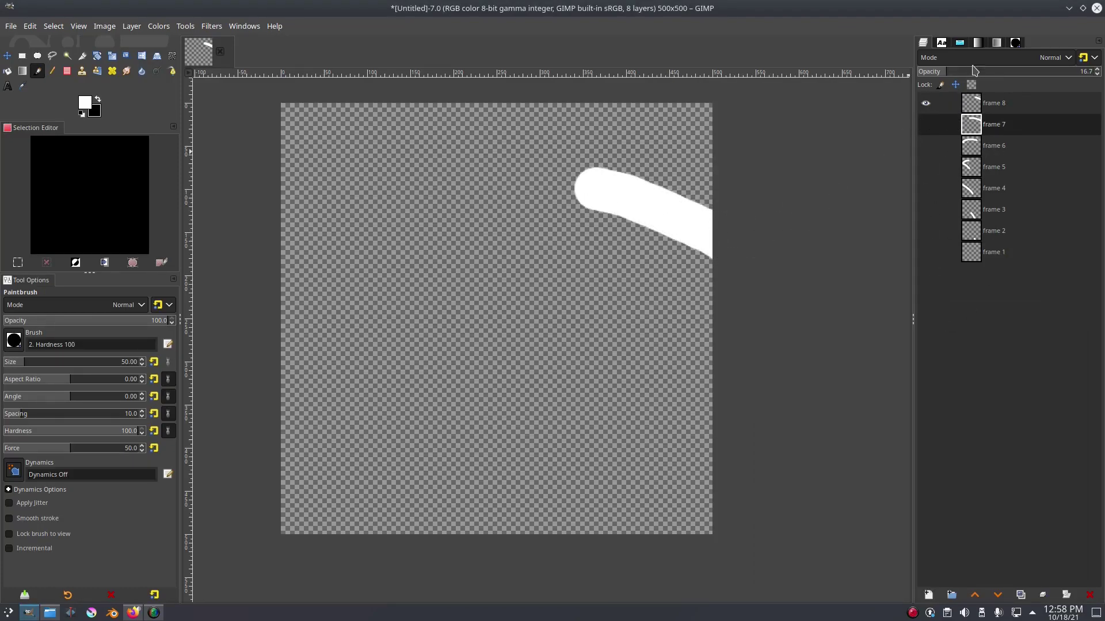
left_click_drag(1039, 77, 1070, 76)
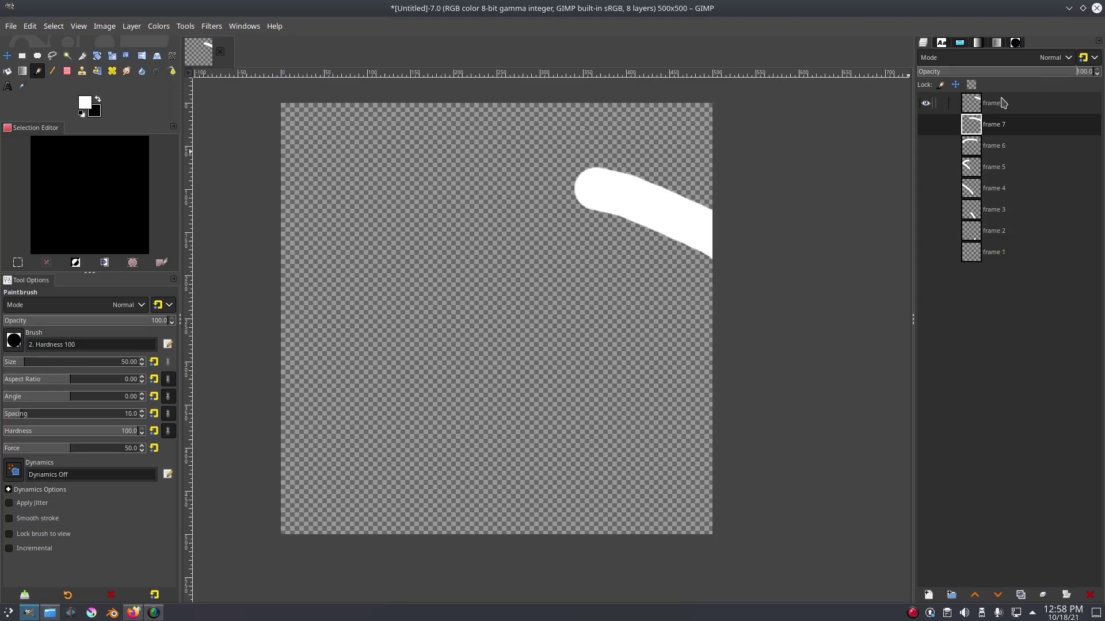
left_click(926, 103)
left_click(972, 103)
left_click(940, 71)
left_click(926, 103)
Add a new top layer named frame 9
left_click(928, 595)
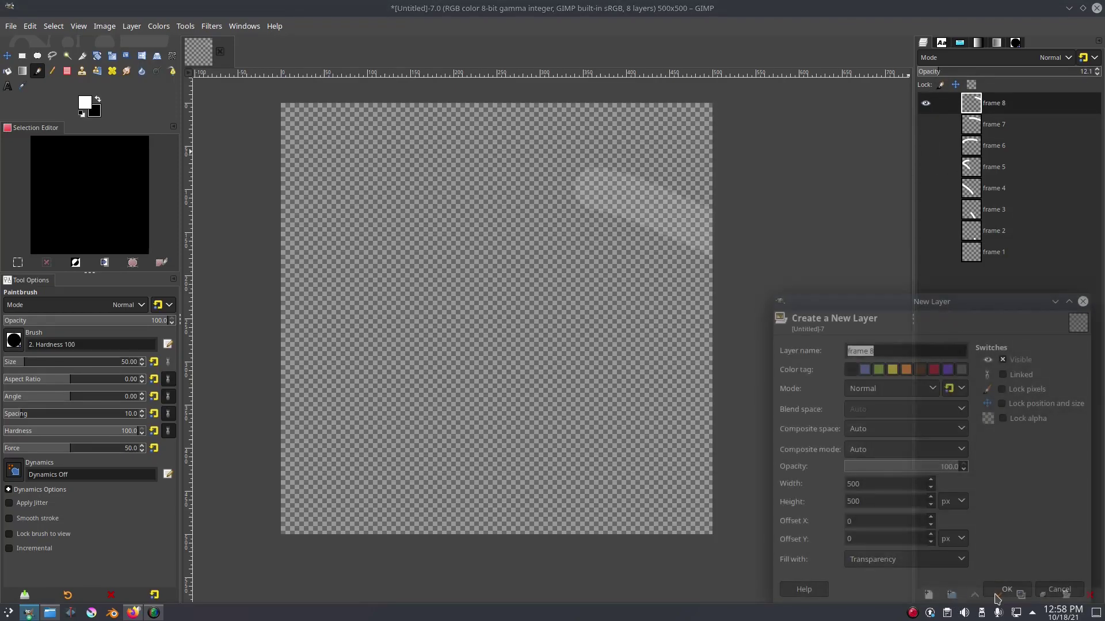
left_click(996, 595)
double_click(1008, 102)
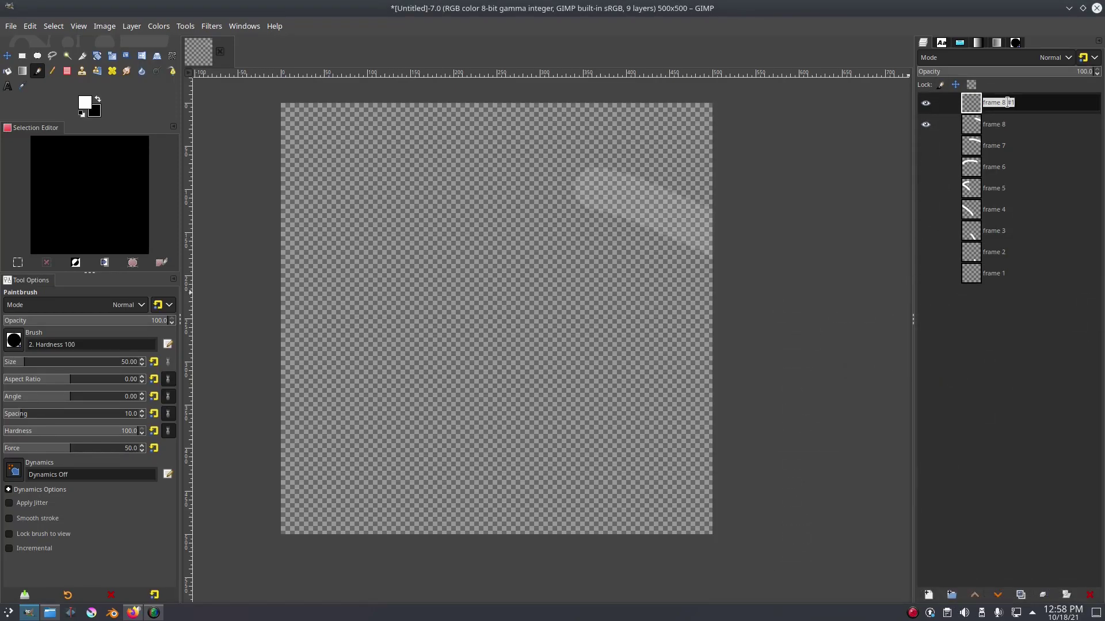
type("frame 9")
key("Return")
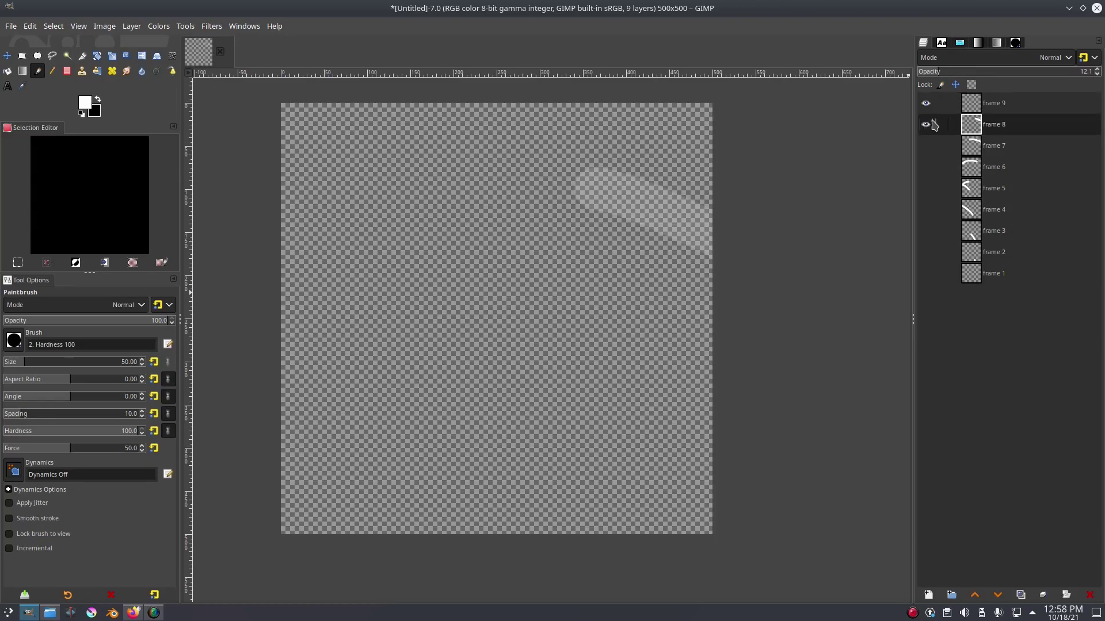
Paint a white dab at the right edge of the canvas on frame 9
left_click(970, 124)
left_click(989, 102)
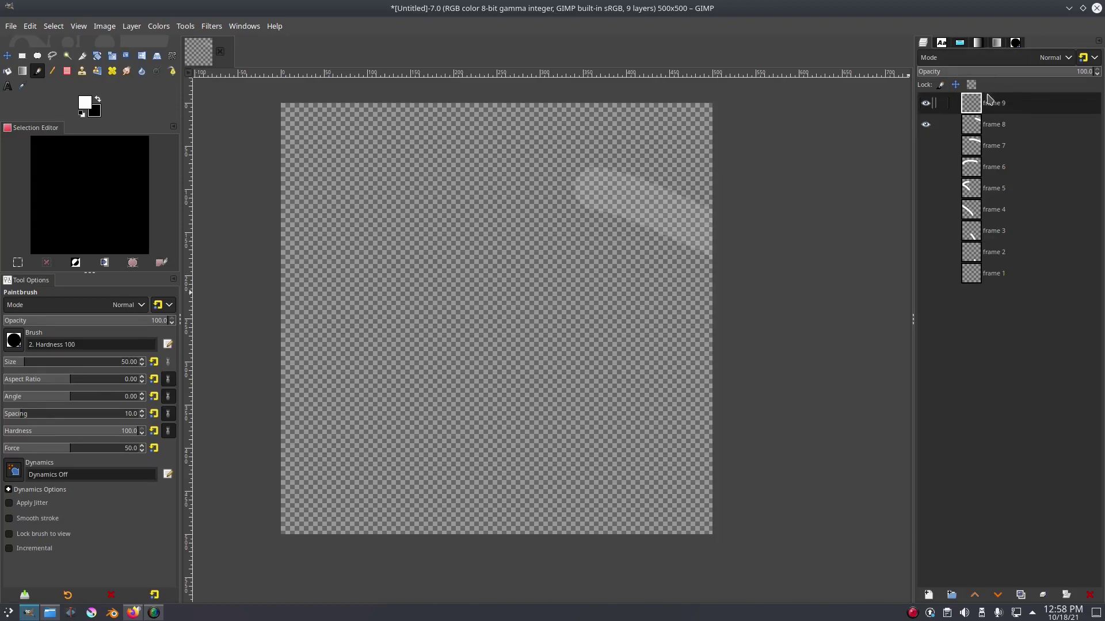
left_click(699, 230)
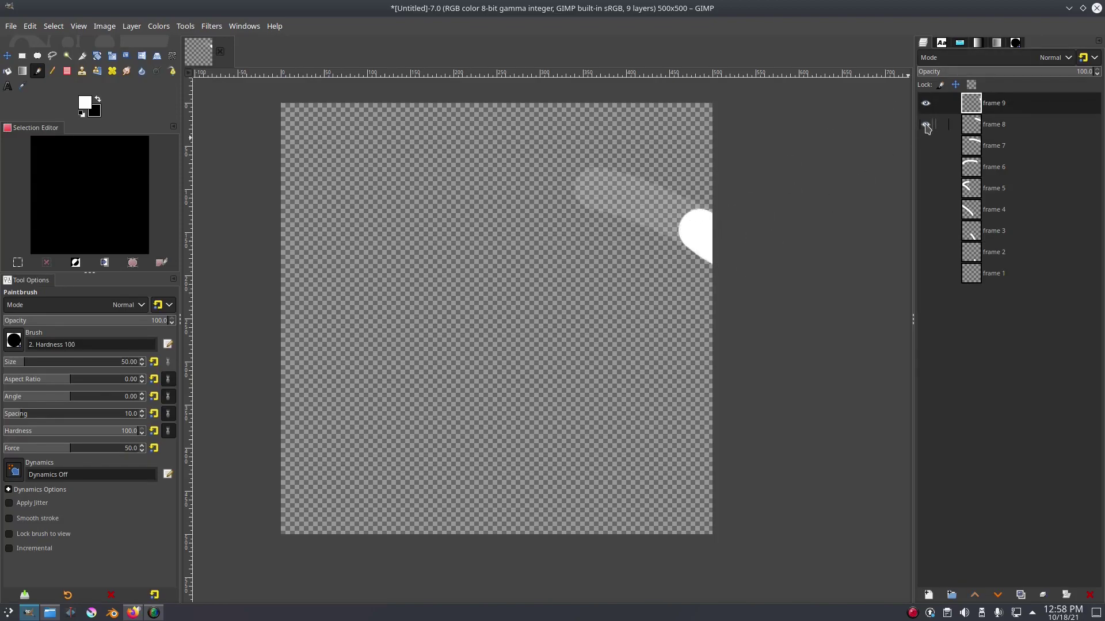
Set frame 8 back to full opacity and hide it
left_click(935, 125)
left_click(971, 60)
left_click(971, 69)
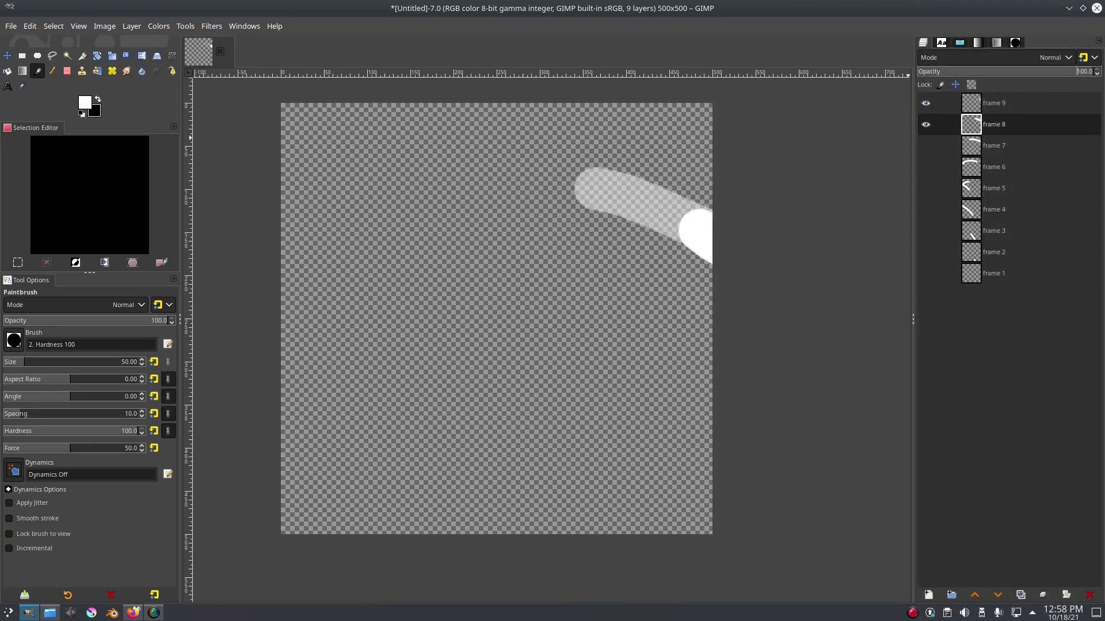
left_click_drag(938, 70, 1041, 86)
left_click(925, 124)
left_click(973, 105)
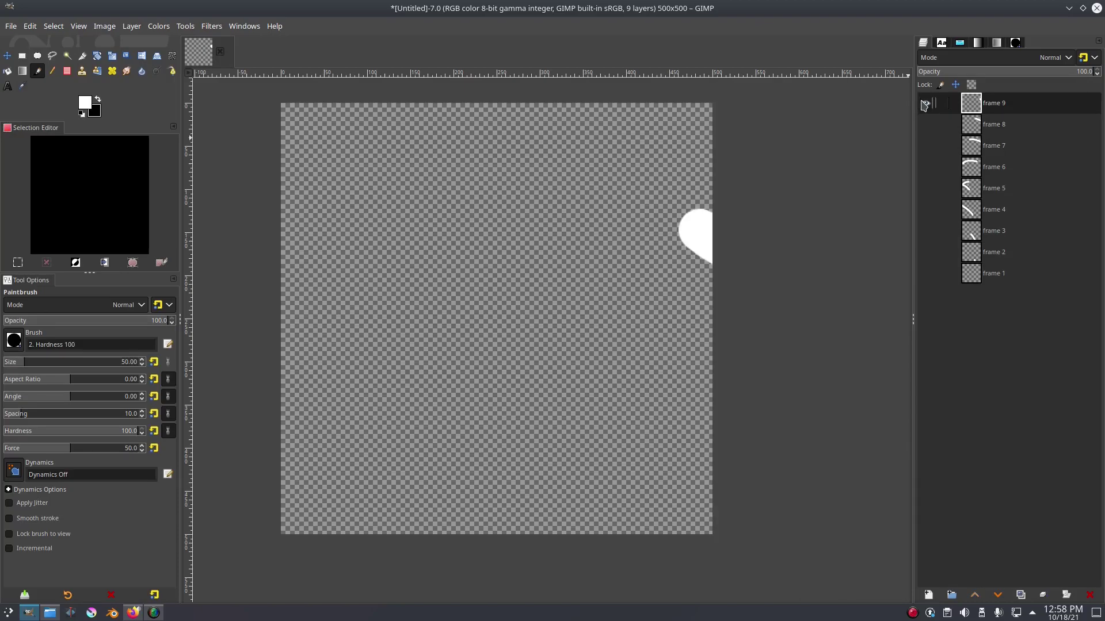
Add an empty layer named frame 10 above frame 9
right_click(986, 104)
left_click(952, 198)
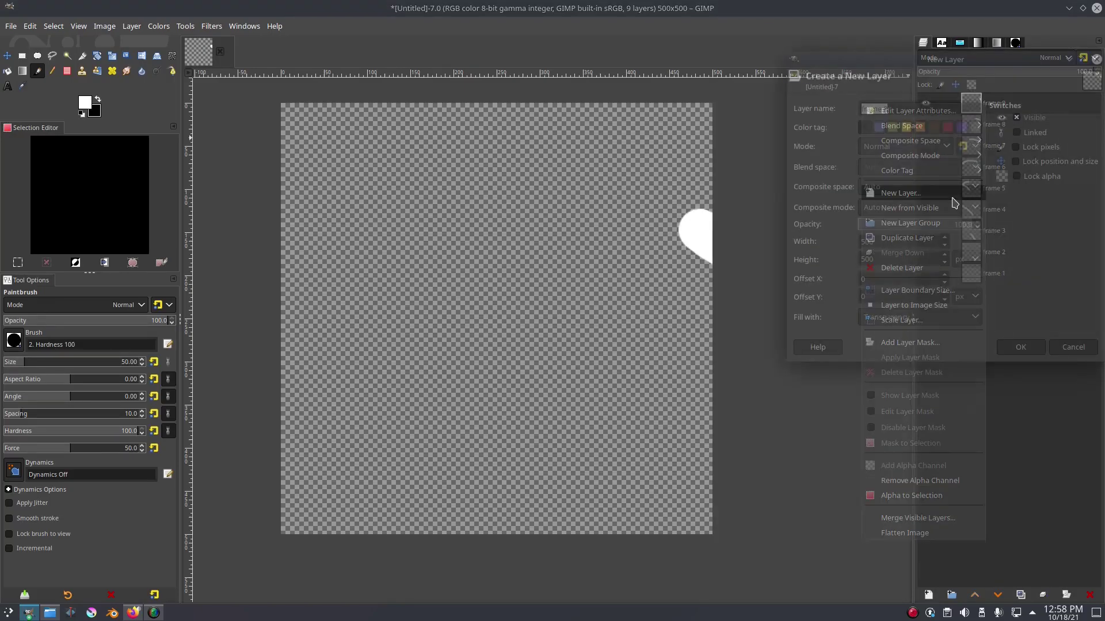
key("End")
key("BackSpace")
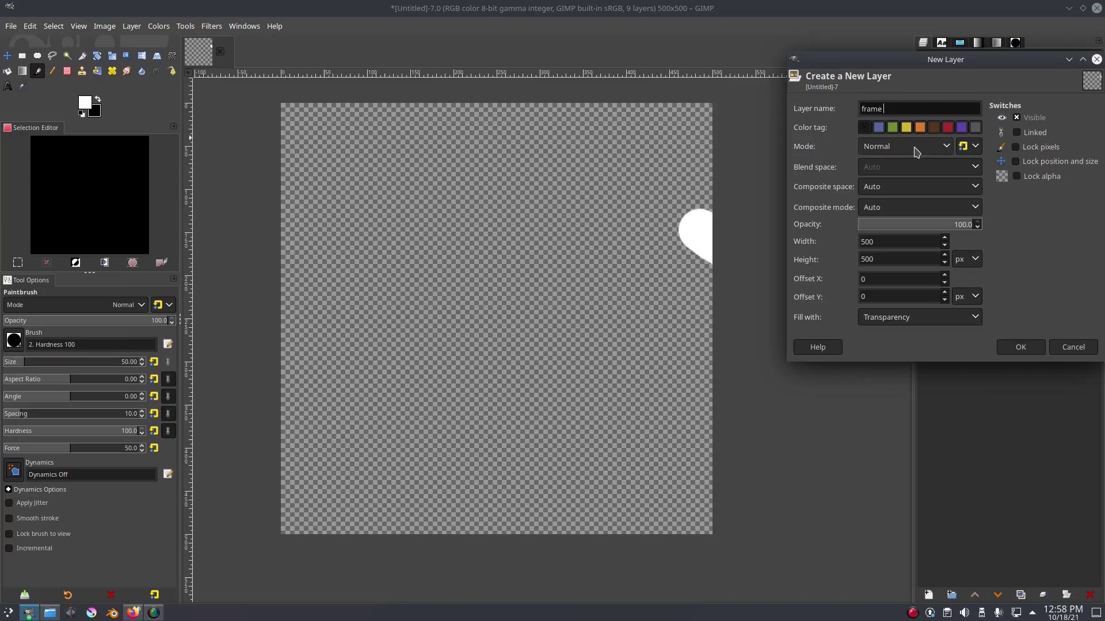
type("10")
key("Return")
Hide the upper frames, then reveal frames 1 through 10 one by one to preview the arc
left_click(927, 127)
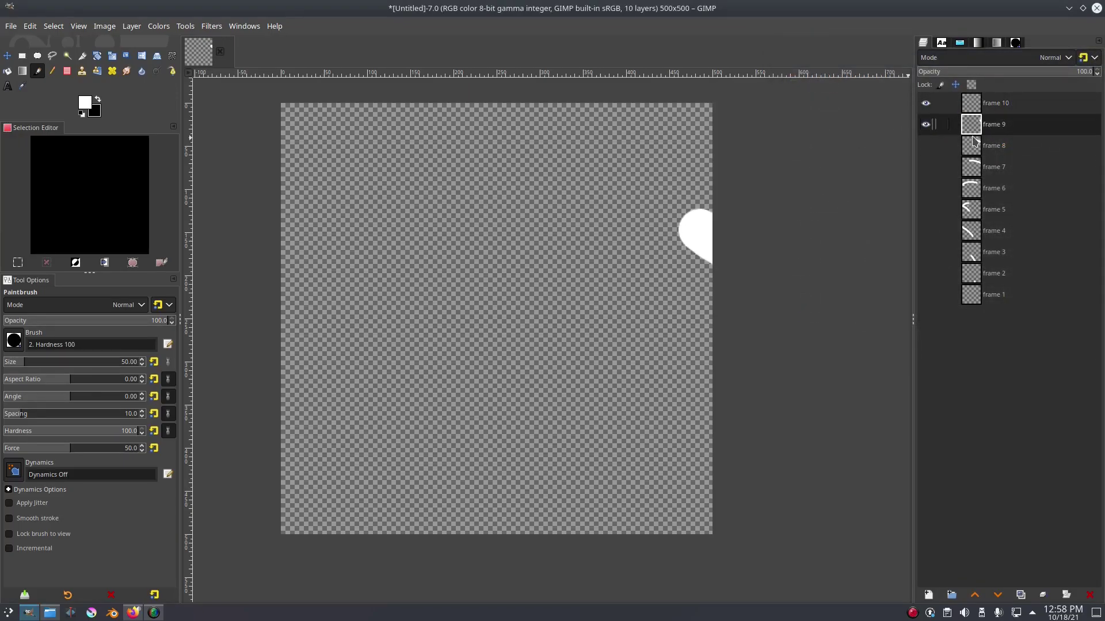
left_click(926, 124)
left_click(926, 107)
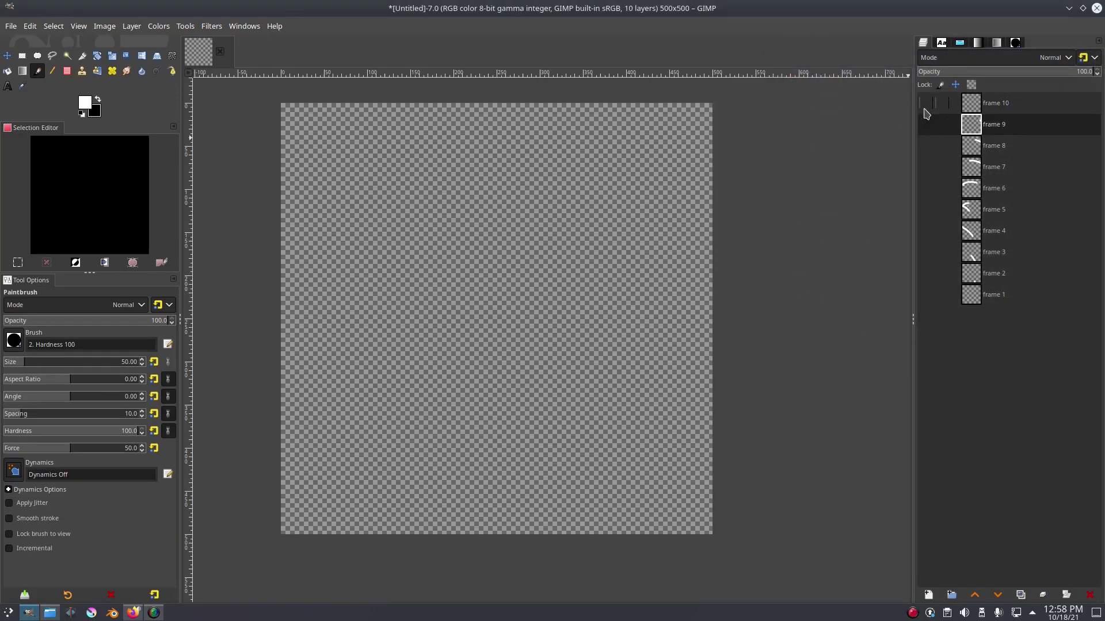
left_click(981, 299)
left_click(926, 294)
left_click(926, 274)
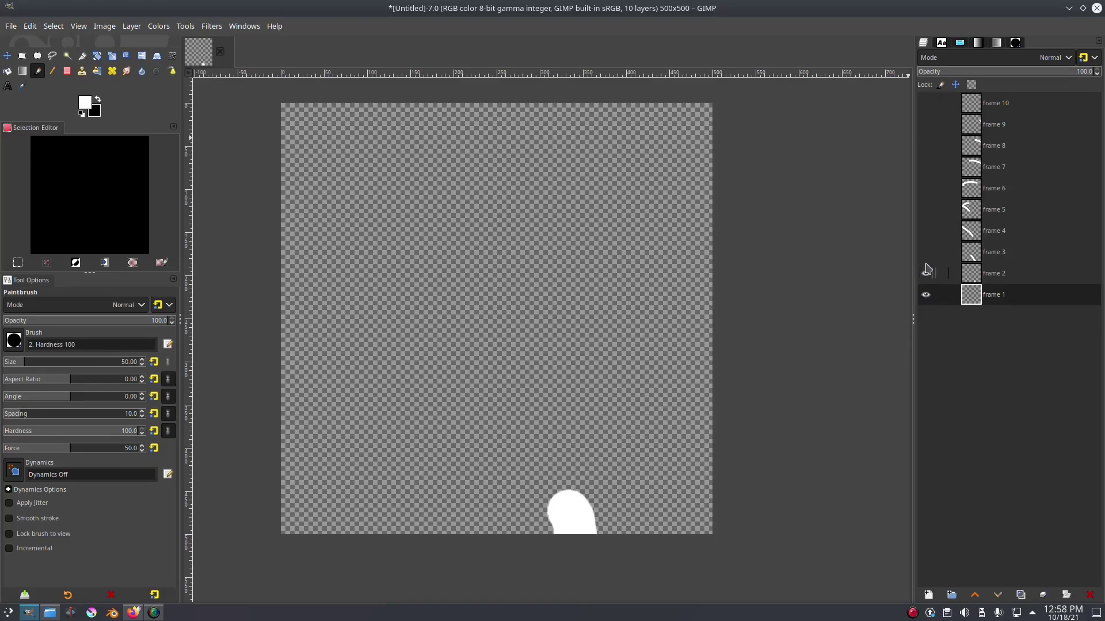
left_click(926, 252)
left_click(926, 231)
left_click(926, 209)
left_click(926, 188)
left_click(926, 167)
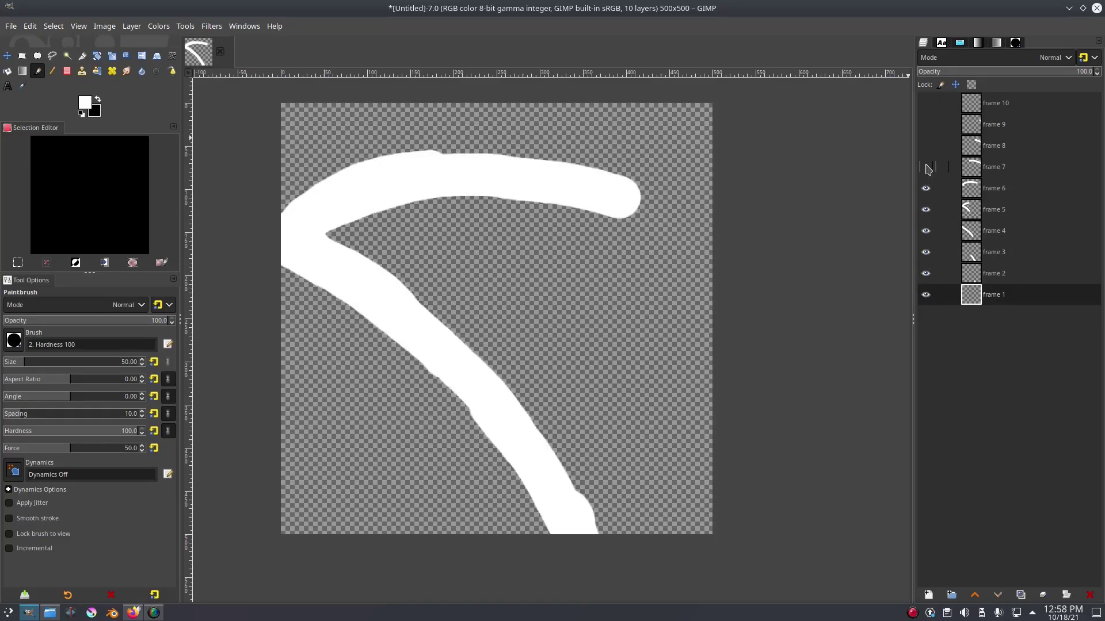
left_click(926, 145)
left_click(926, 124)
left_click(926, 103)
Hide frames 10 down to 1 in turn until the canvas is empty
left_click(926, 103)
left_click(926, 124)
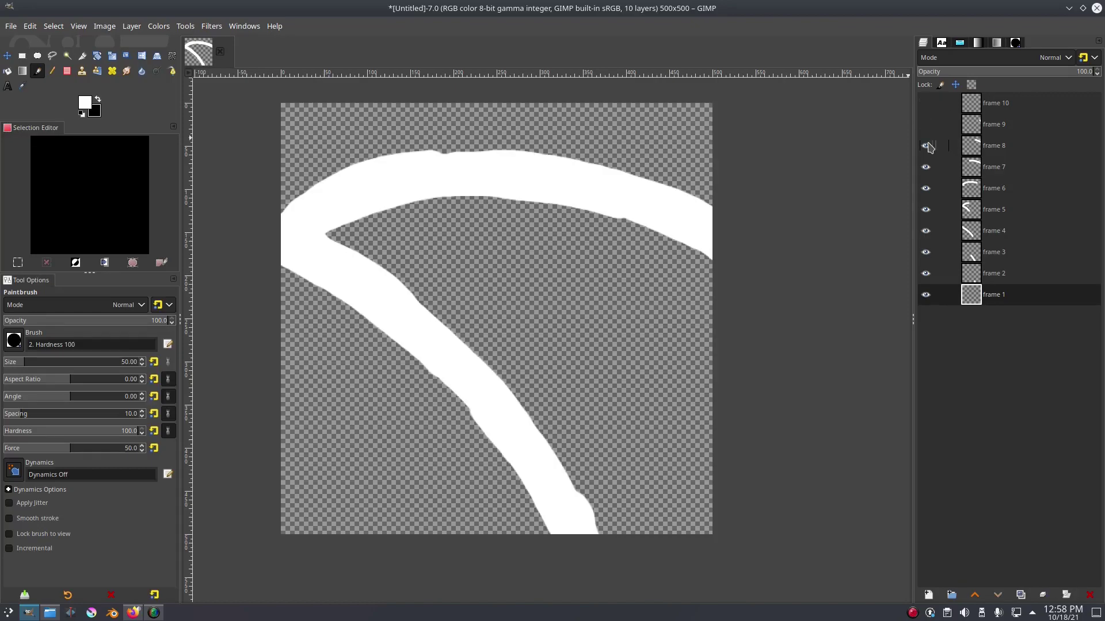
left_click(926, 145)
left_click(925, 167)
left_click(926, 188)
left_click(925, 209)
left_click(925, 231)
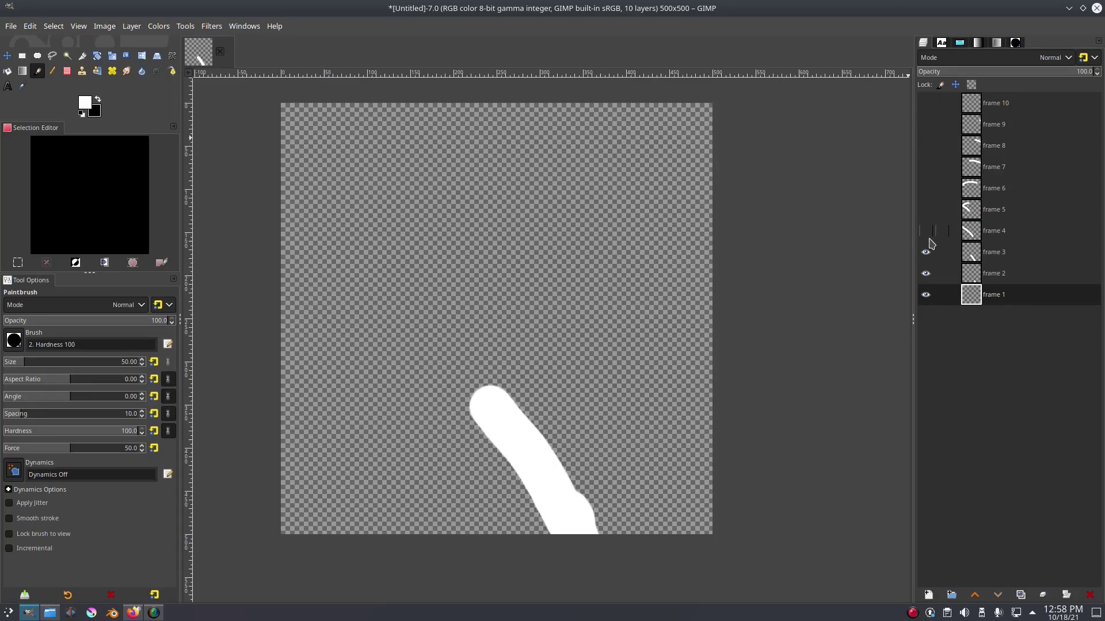
left_click(926, 252)
left_click(926, 274)
left_click(926, 294)
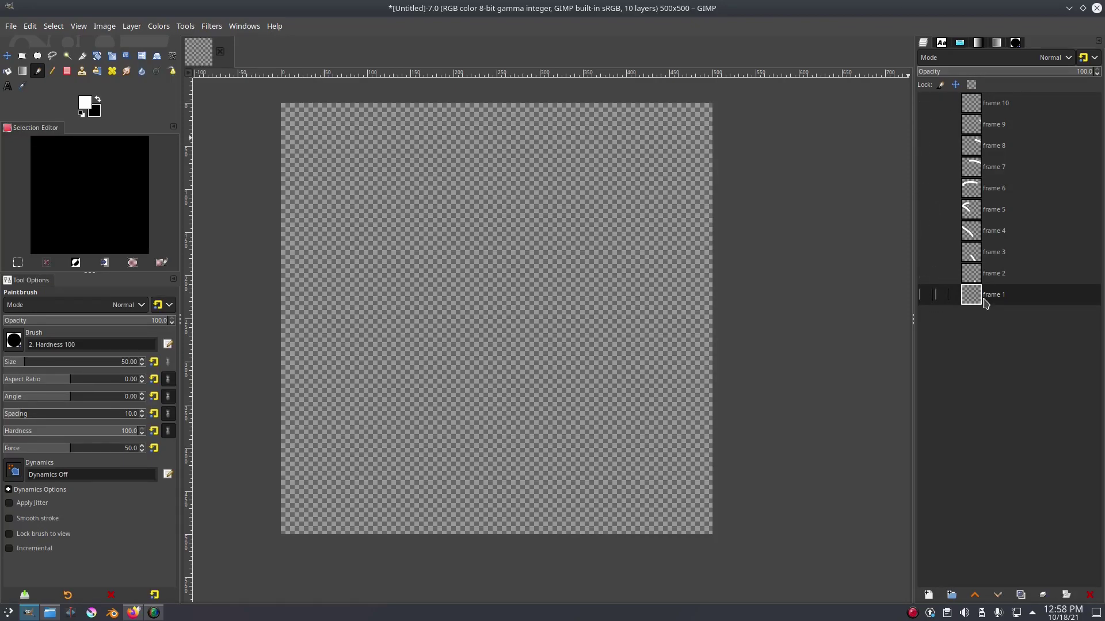
Show frames 1 through 10 again so the whole white curve is visible
left_click(926, 294)
left_click(926, 273)
left_click(926, 252)
left_click(925, 231)
left_click(925, 210)
left_click(926, 189)
left_click(926, 167)
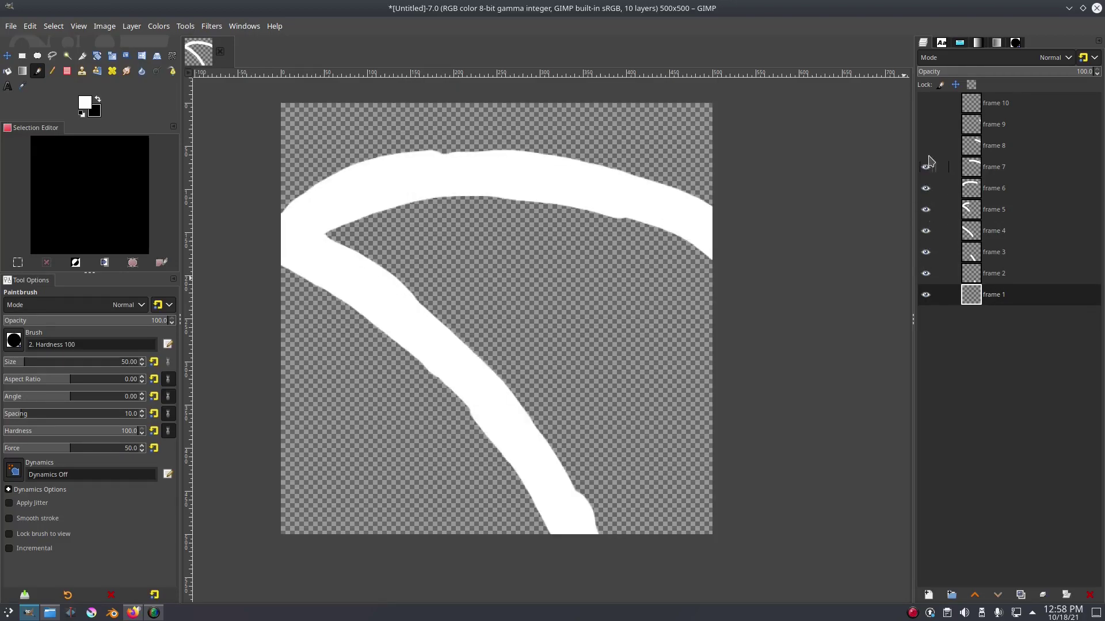
left_click(925, 145)
left_click(925, 124)
left_click(926, 103)
left_click(10, 27)
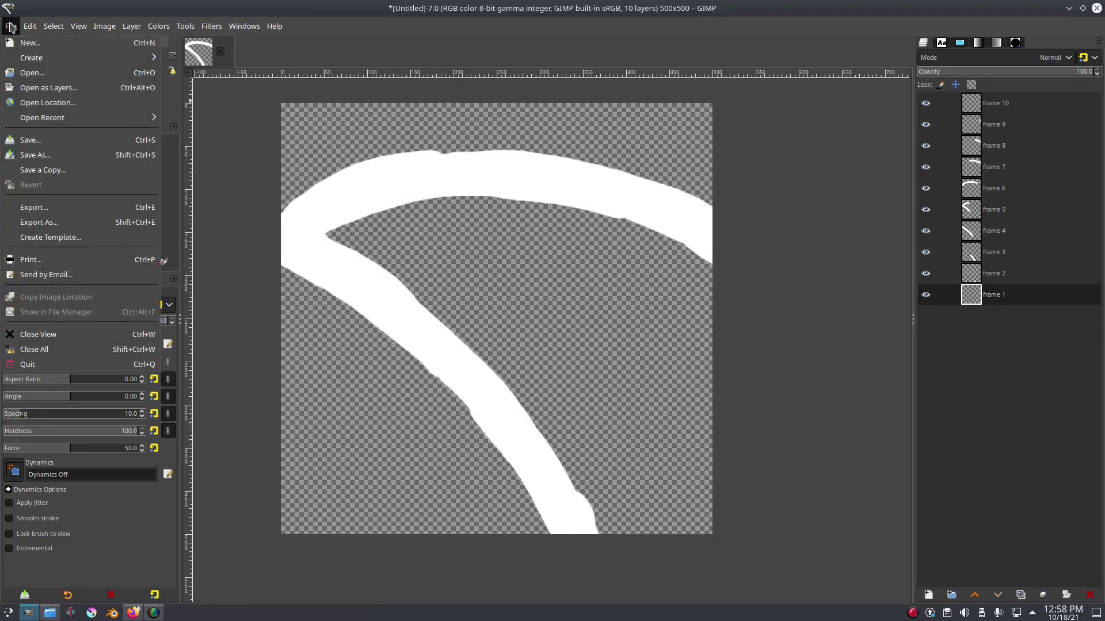
Export the image as Untitled.gif in the Documents folder to bring up the GIF options
left_click(63, 222)
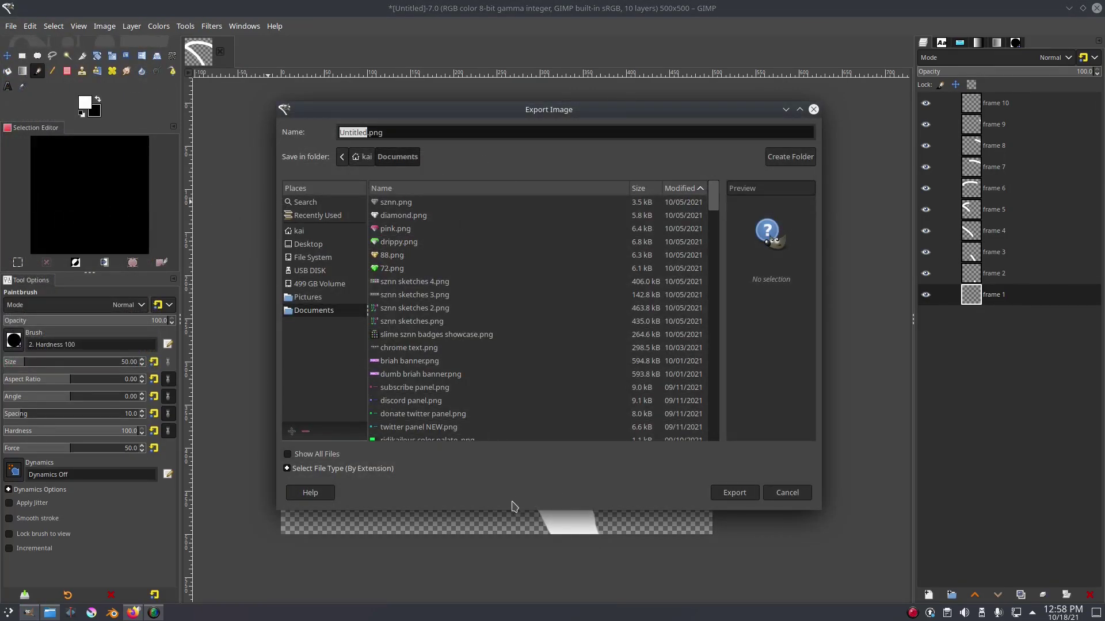
left_click(399, 132)
left_click(750, 494)
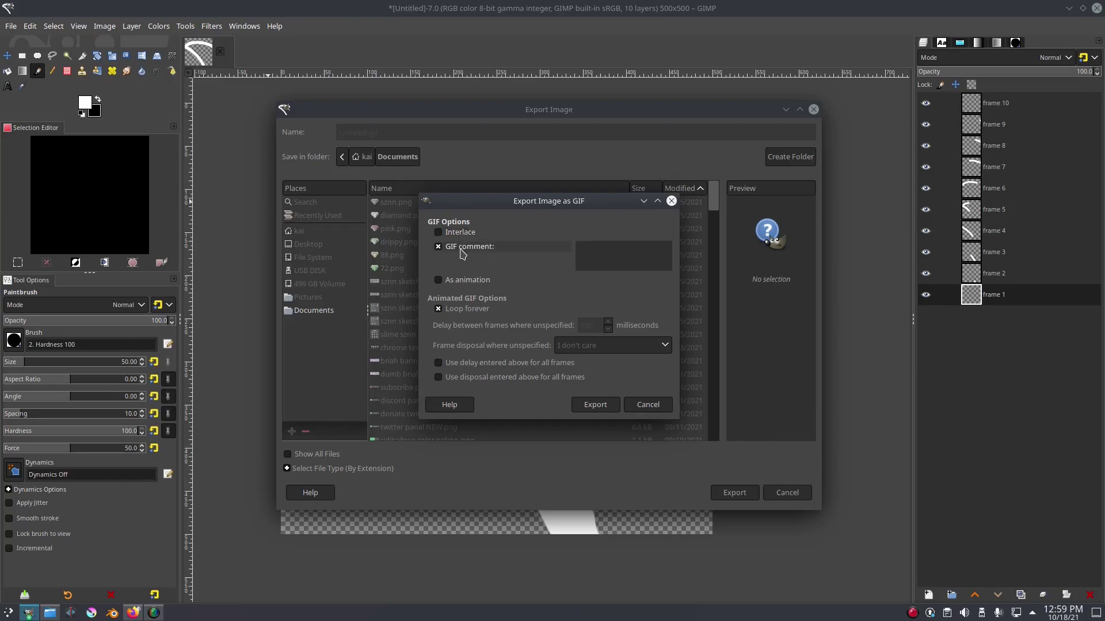
Add a GIF comment and enable the As animation option
left_click(613, 257)
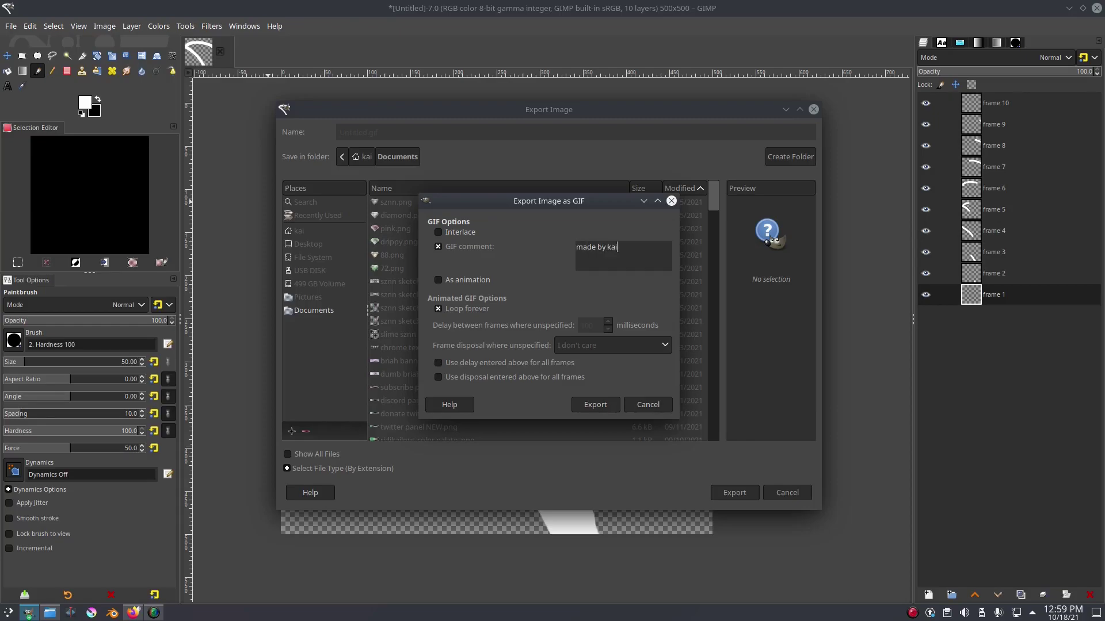
left_click(468, 282)
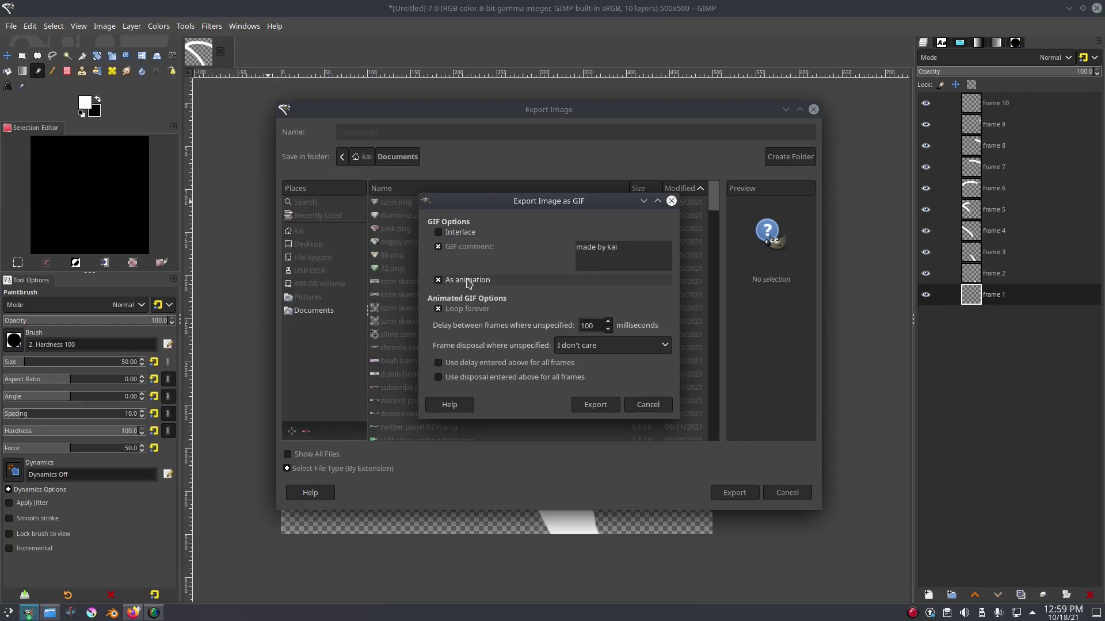
left_click(457, 282)
left_click(449, 282)
left_click(481, 282)
left_click(481, 282)
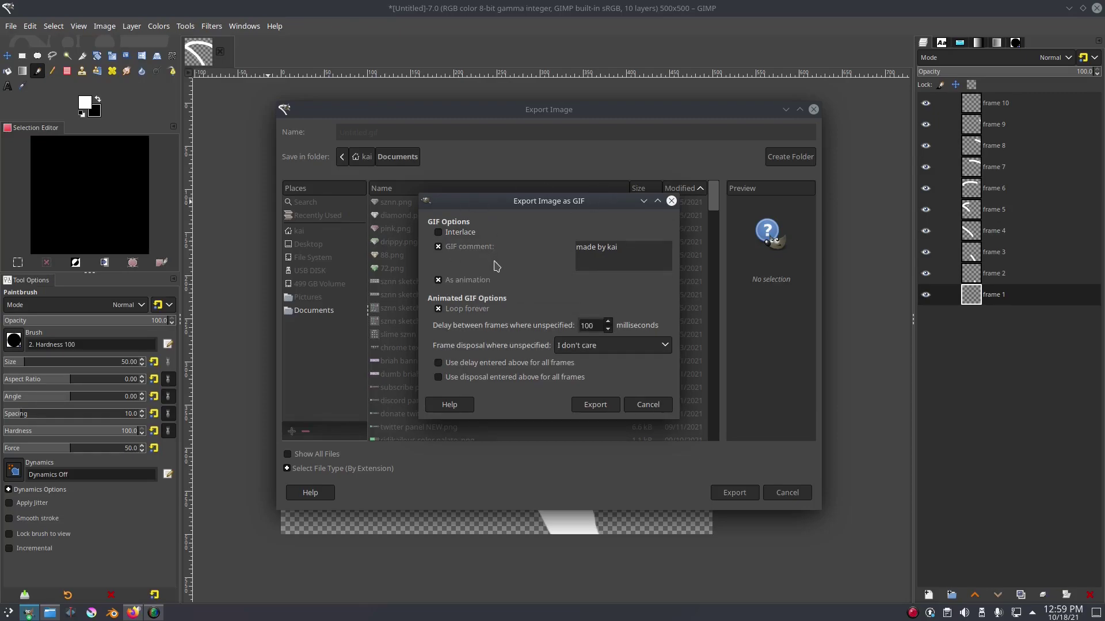
left_click(439, 247)
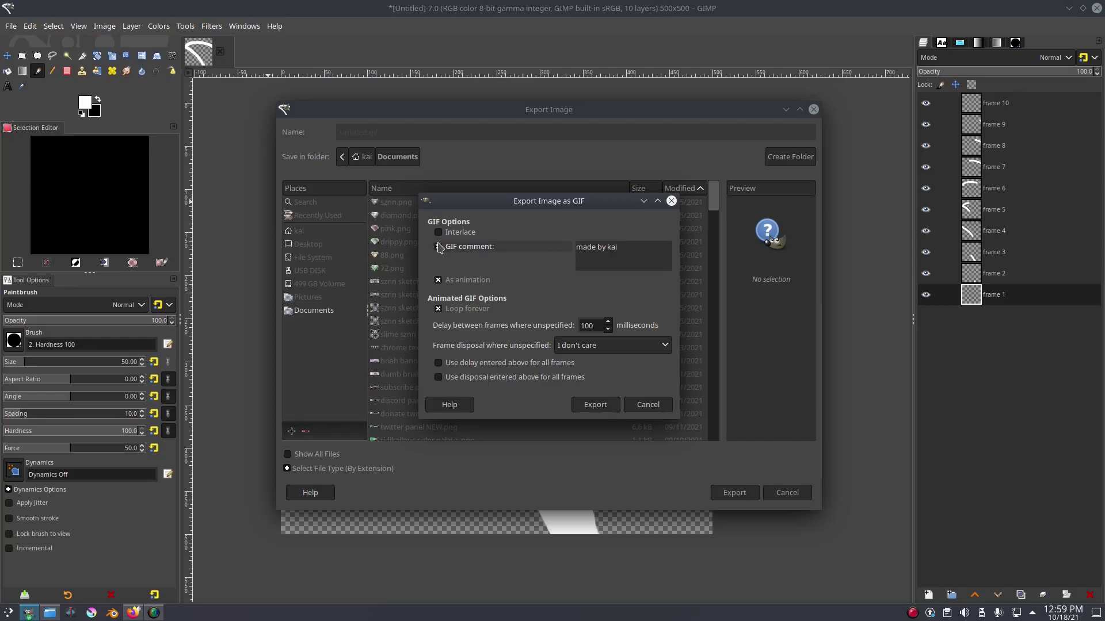
left_click(439, 247)
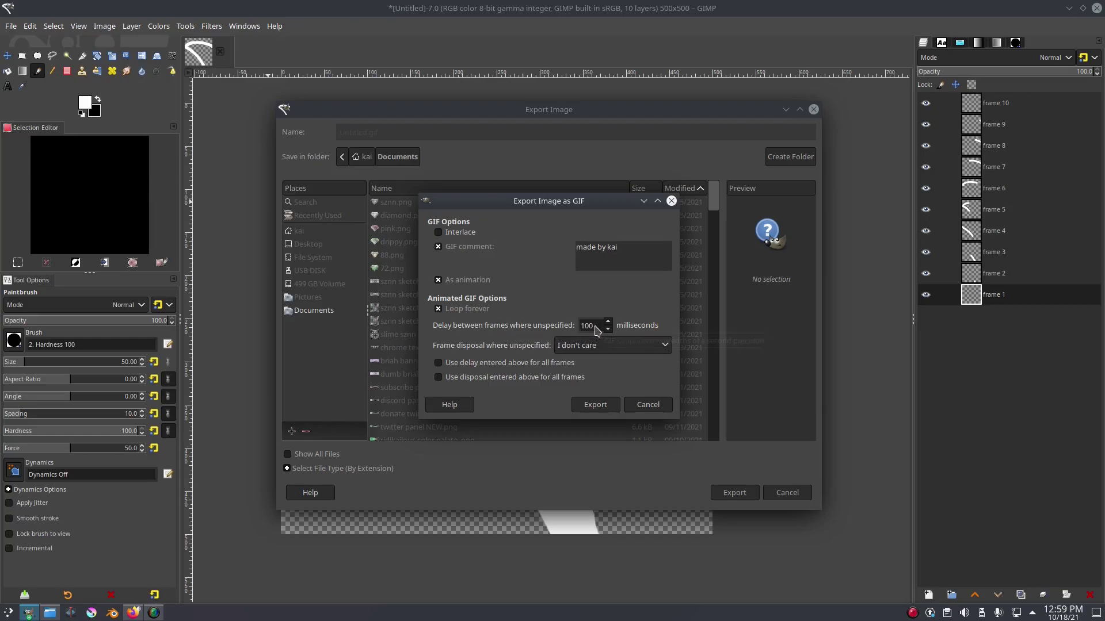
Keep the 100 ms frame delay and export the animated GIF
left_click(599, 324)
left_click_drag(599, 327, 567, 329)
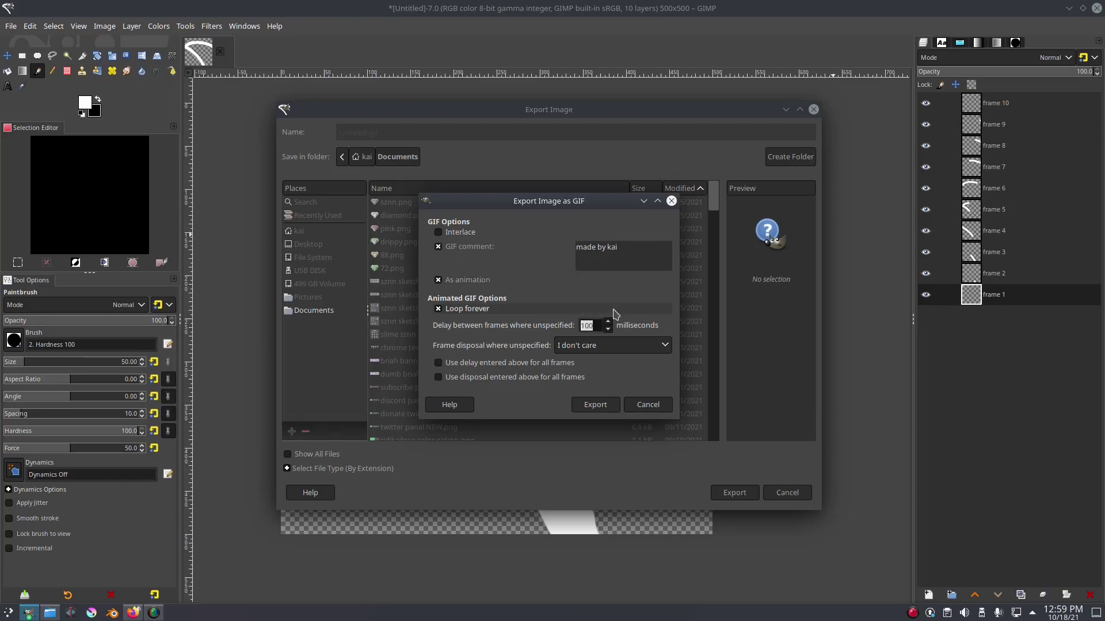
left_click(593, 405)
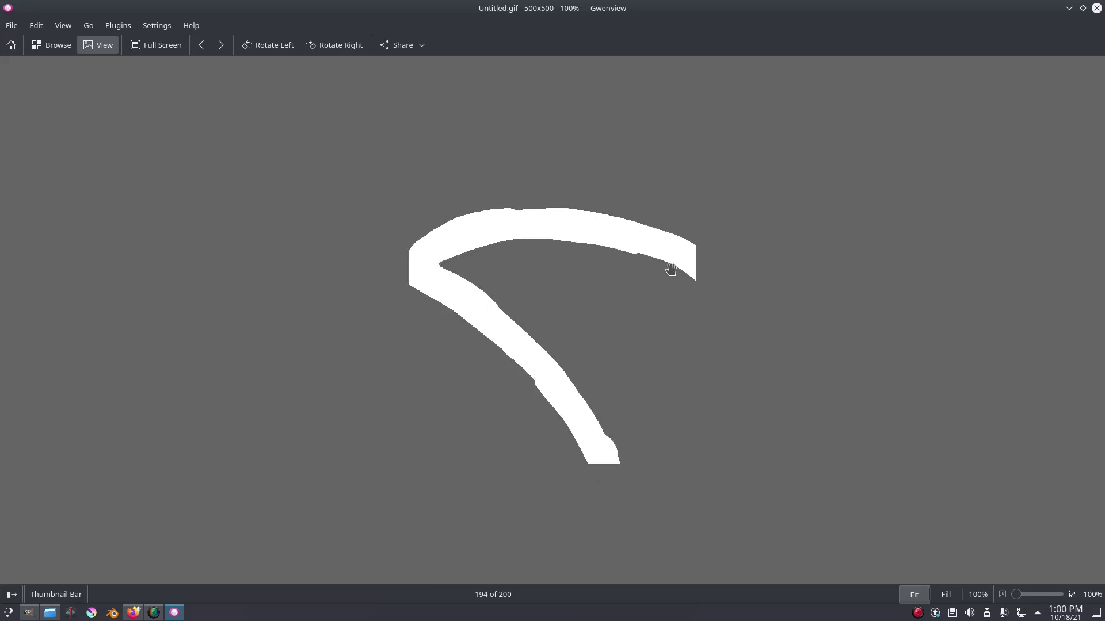
Close Gwenview after watching Untitled.gif loop
left_click(1096, 8)
Re-export over Untitled.gif with frame disposal set to One frame per layer (replace)
left_click(11, 26)
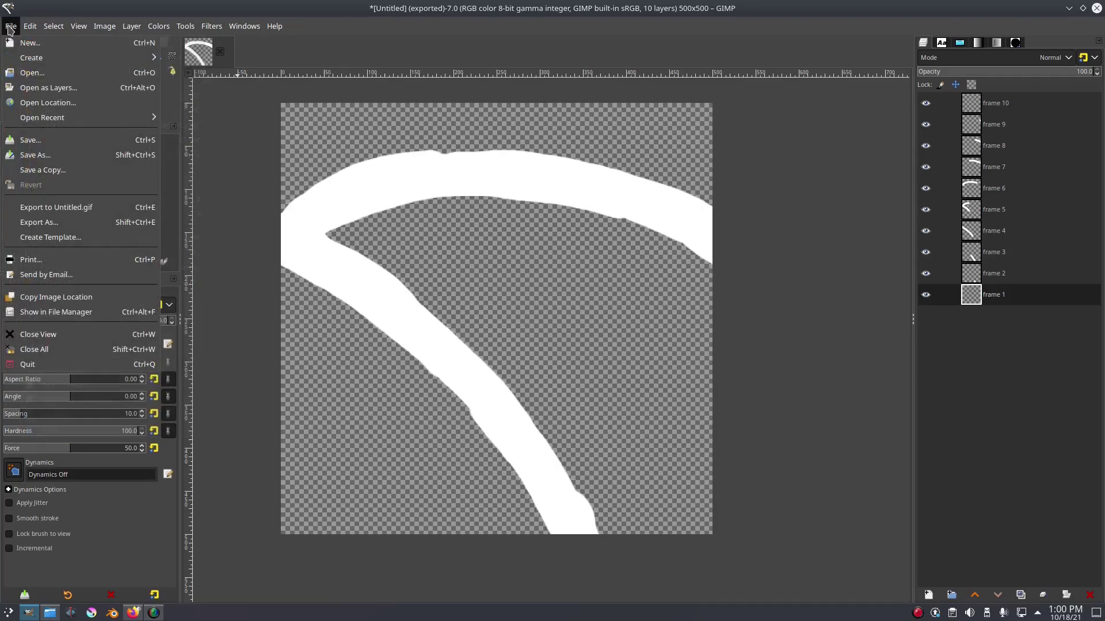
left_click(60, 228)
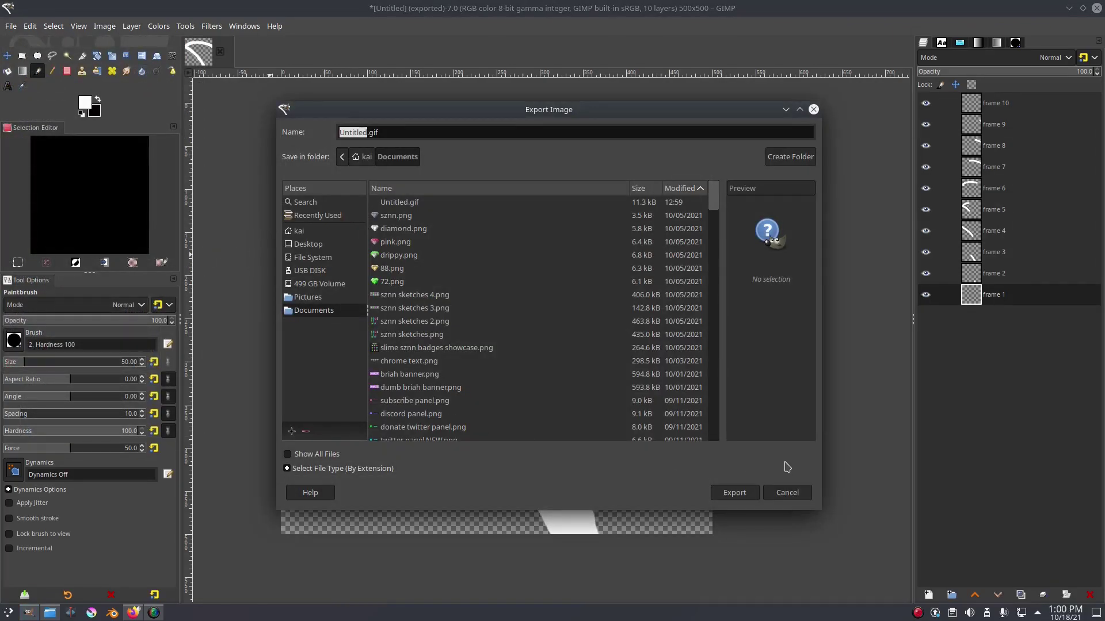
left_click(734, 493)
left_click(586, 373)
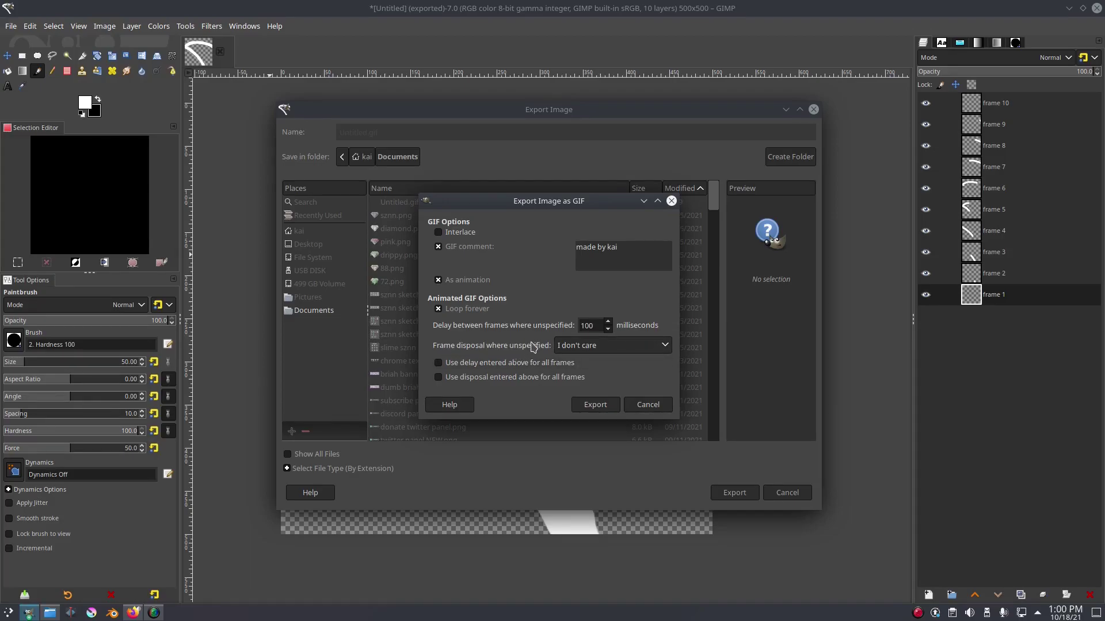
left_click(582, 348)
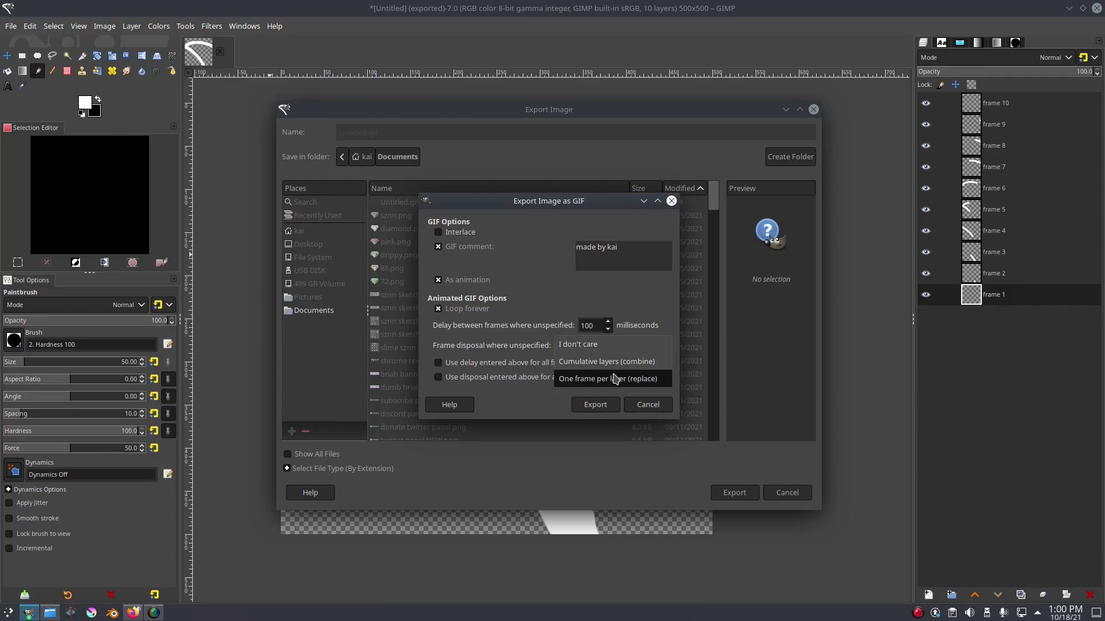
left_click(633, 386)
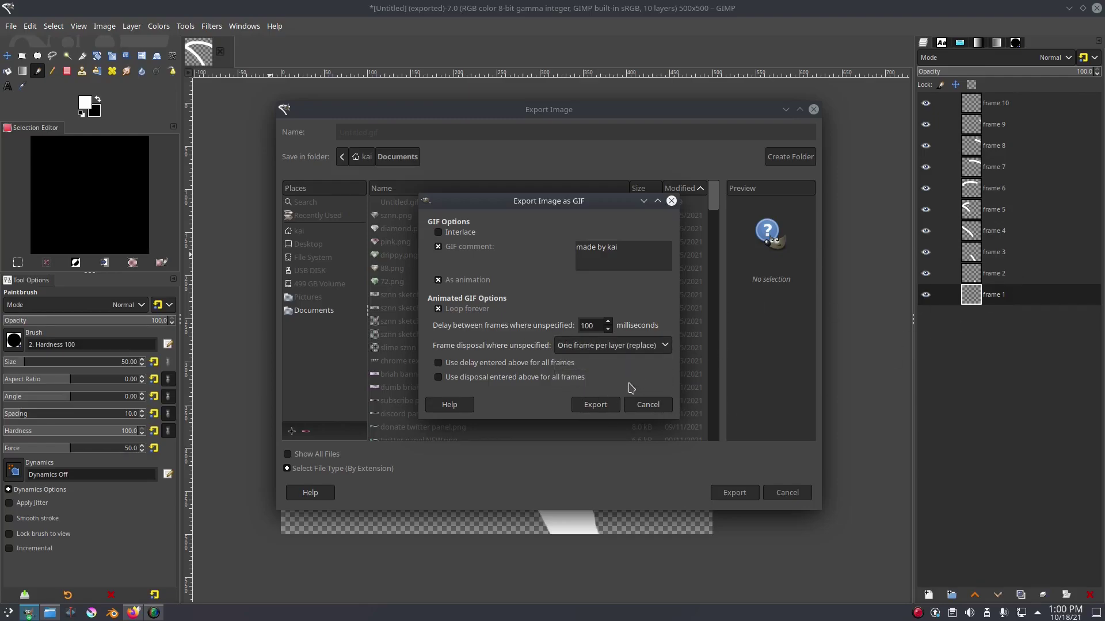
Export the replace-disposal GIF, preview it in Gwenview, and close the viewer
left_click(595, 405)
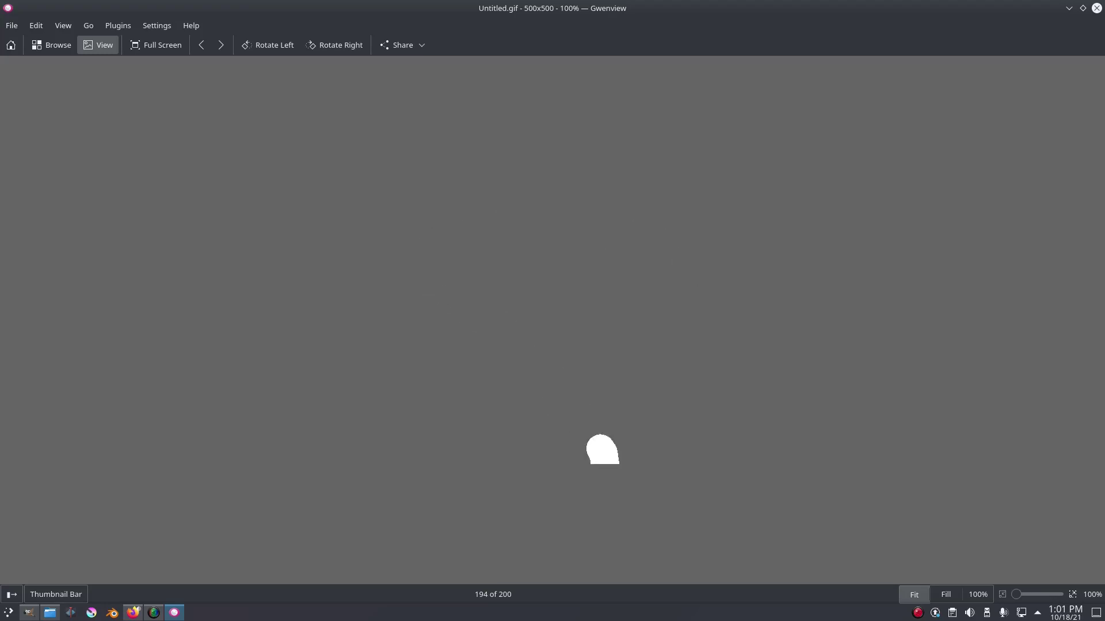
left_click(1097, 8)
Re-export over Untitled.gif with the frame delay changed from 100 to 50 ms
left_click(12, 27)
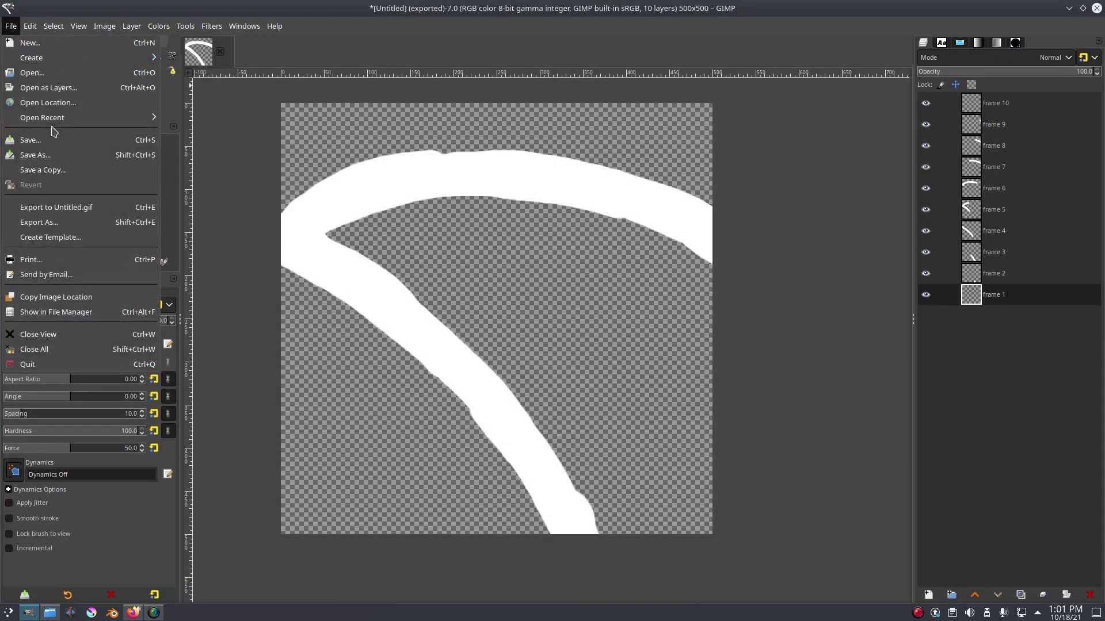
left_click(79, 213)
left_click(730, 493)
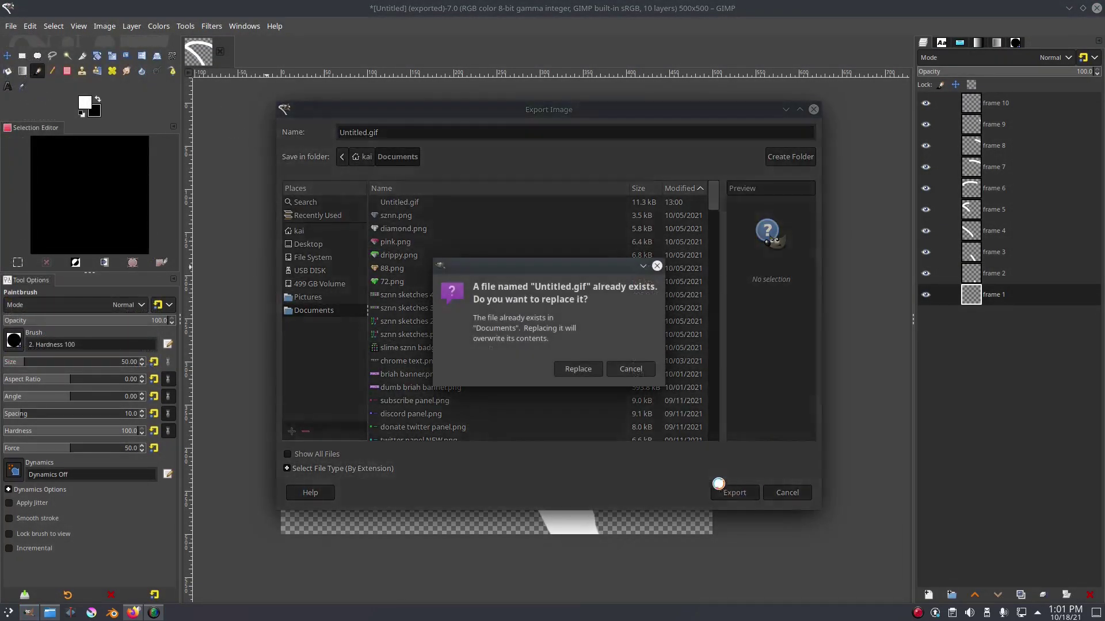
left_click(576, 369)
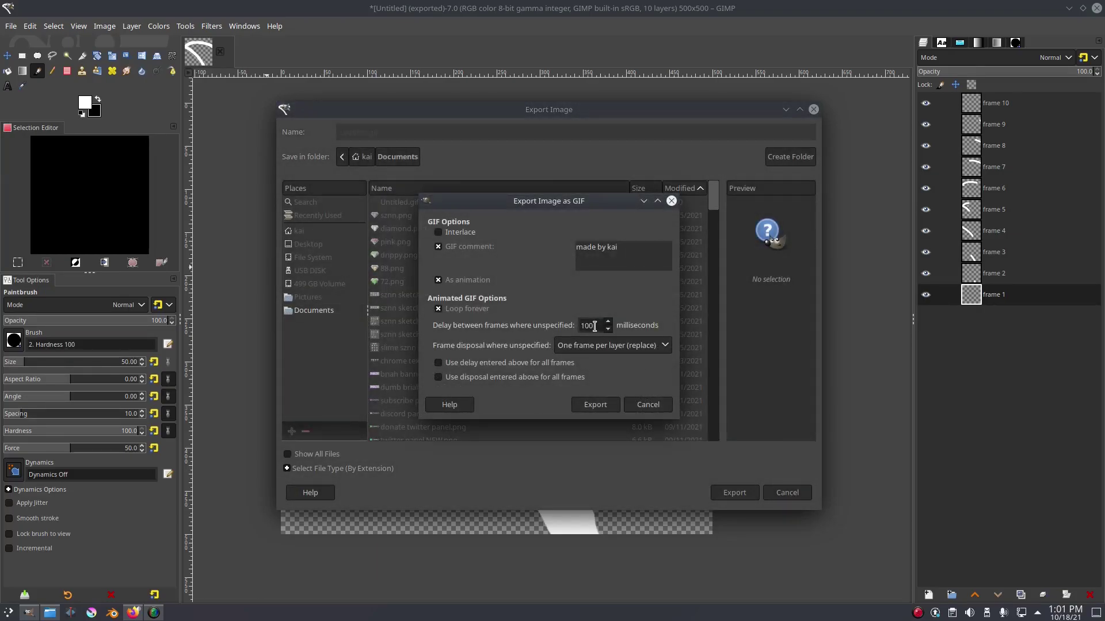
left_click_drag(594, 327, 541, 324)
type("50")
left_click(595, 405)
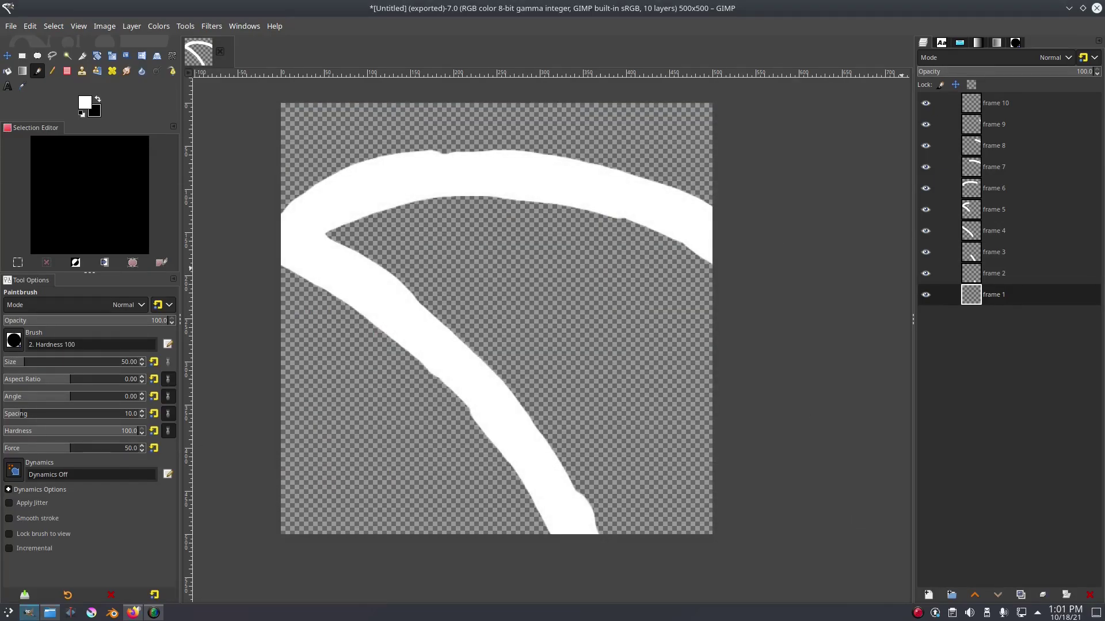